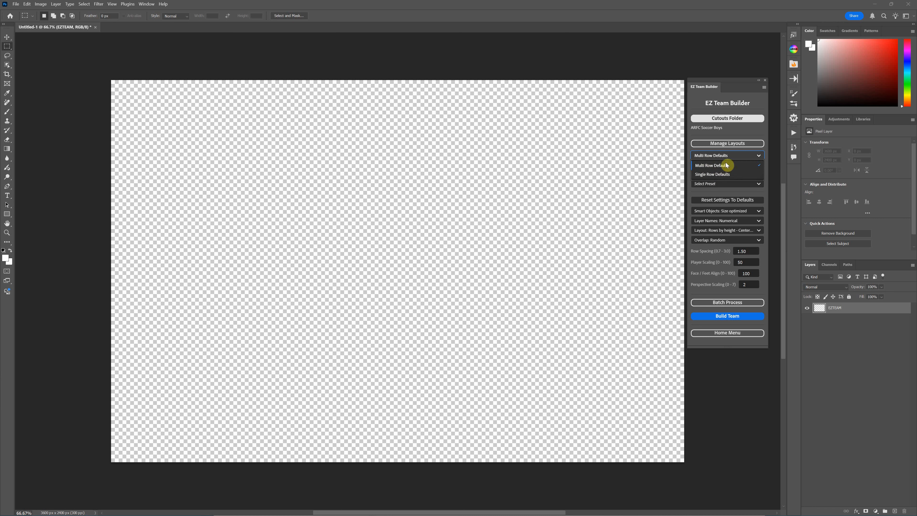
# Step: Start a team build with the Multi Row Defaults layout and try editing the player counts for Row 1 and Row 2
pyautogui.click(692, 139)
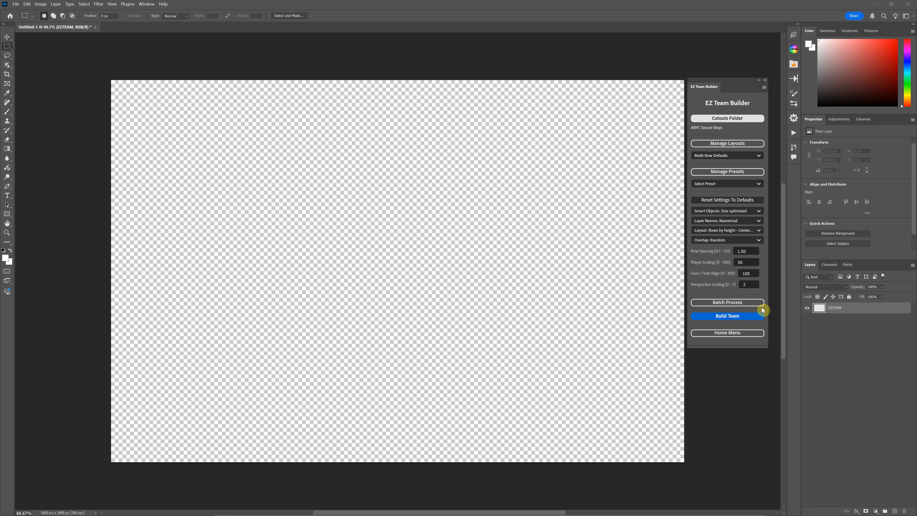
pyautogui.click(732, 316)
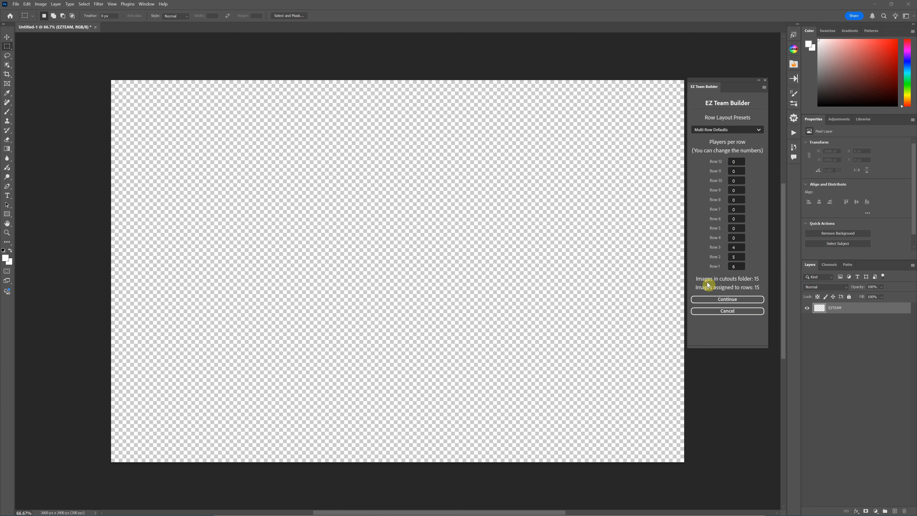
pyautogui.click(734, 266)
pyautogui.click(734, 257)
pyautogui.write('6')
pyautogui.click(759, 202)
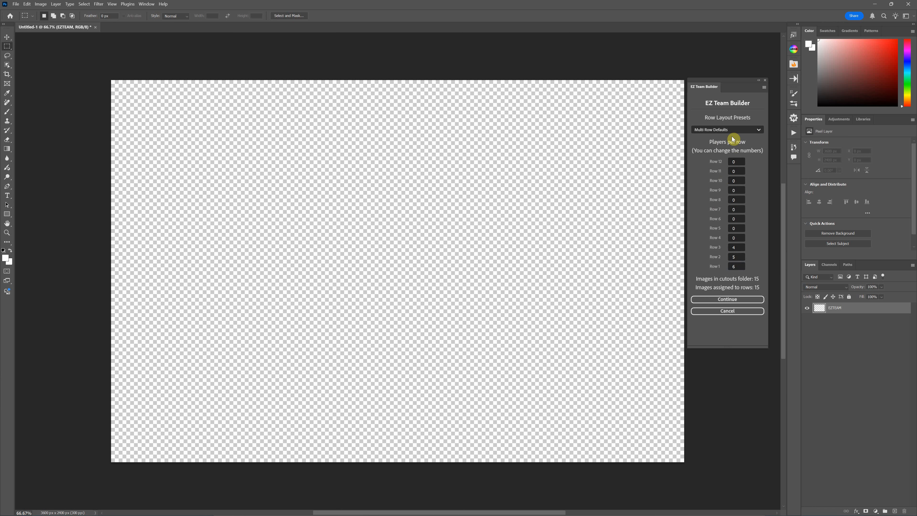
# Step: Compare the Single Row Defaults and Multi Row Defaults presets in the players-per-row setup, and cancel the team build
pyautogui.click(761, 130)
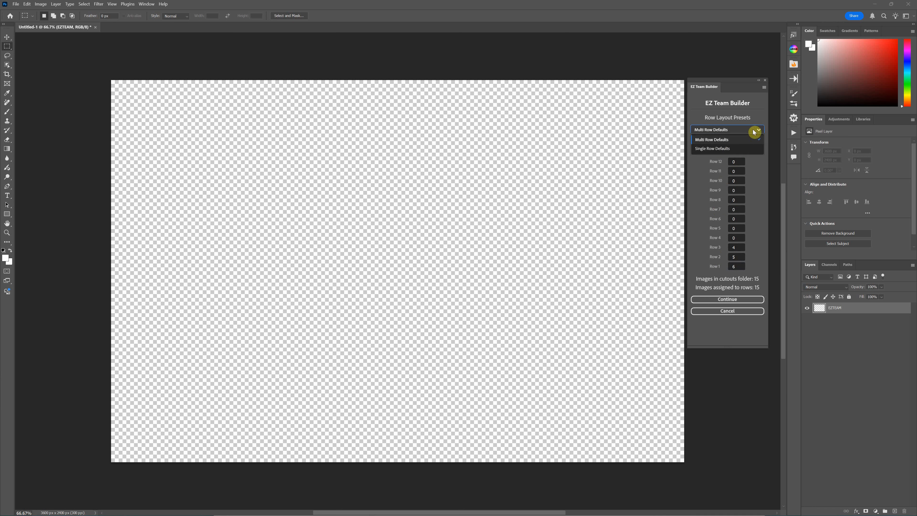
pyautogui.click(725, 149)
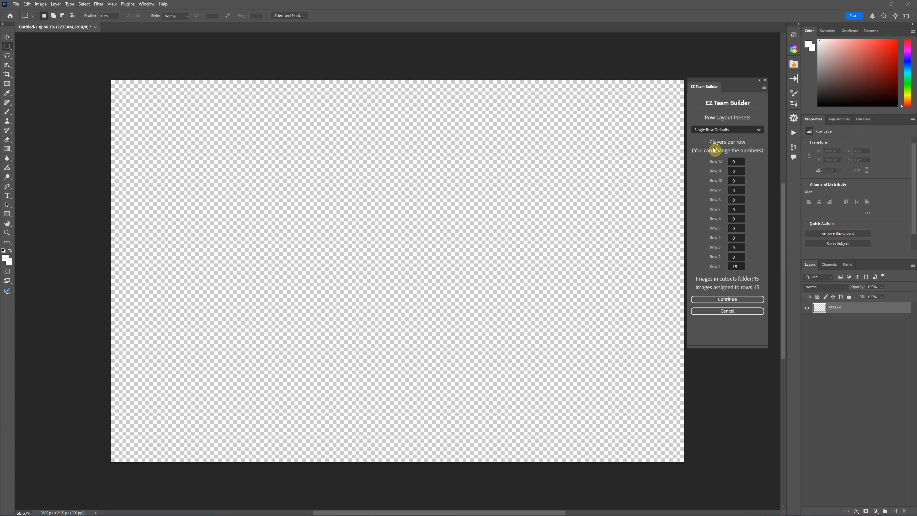
pyautogui.click(728, 129)
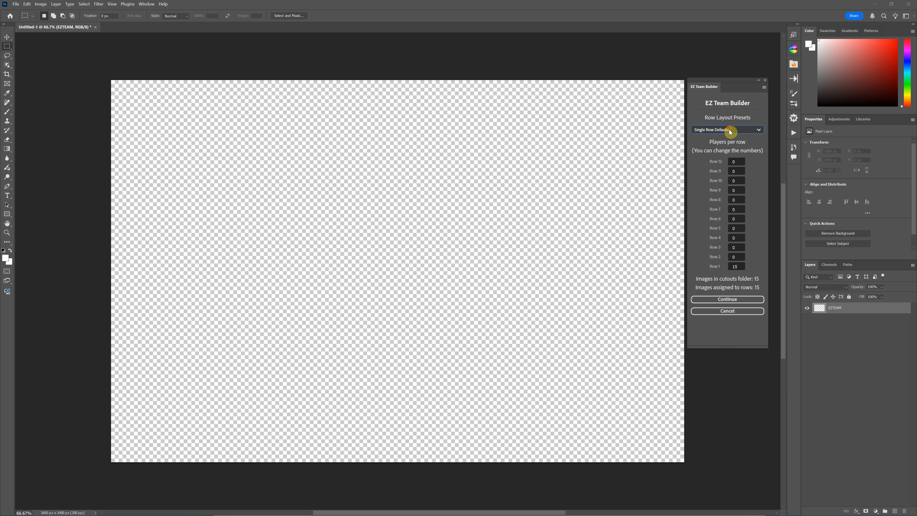
pyautogui.click(714, 143)
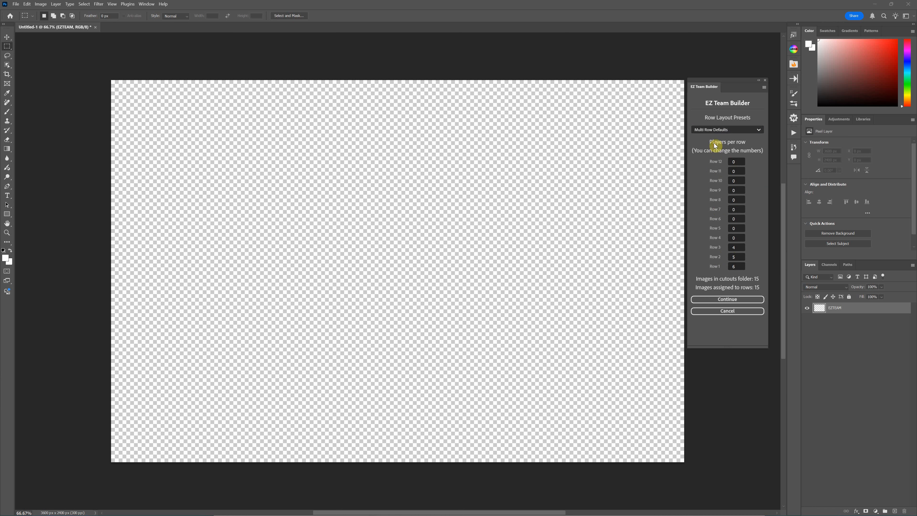
pyautogui.click(735, 130)
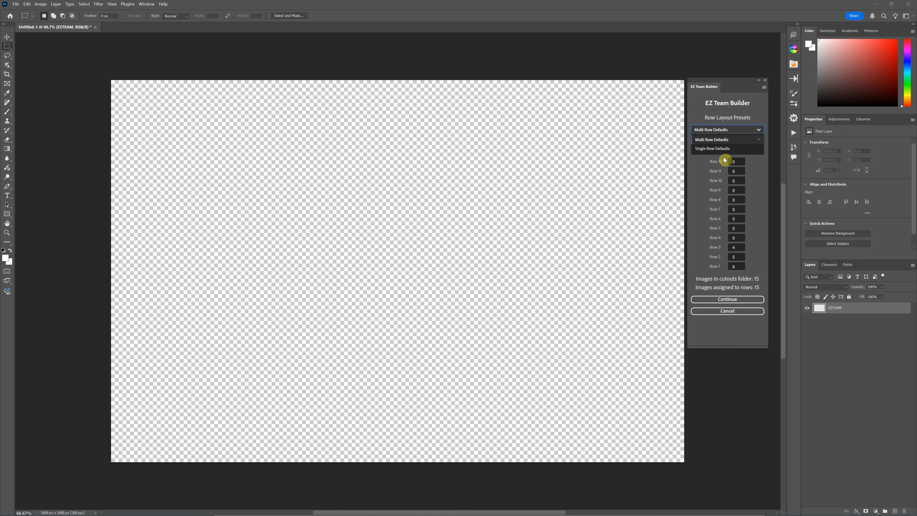
pyautogui.click(733, 121)
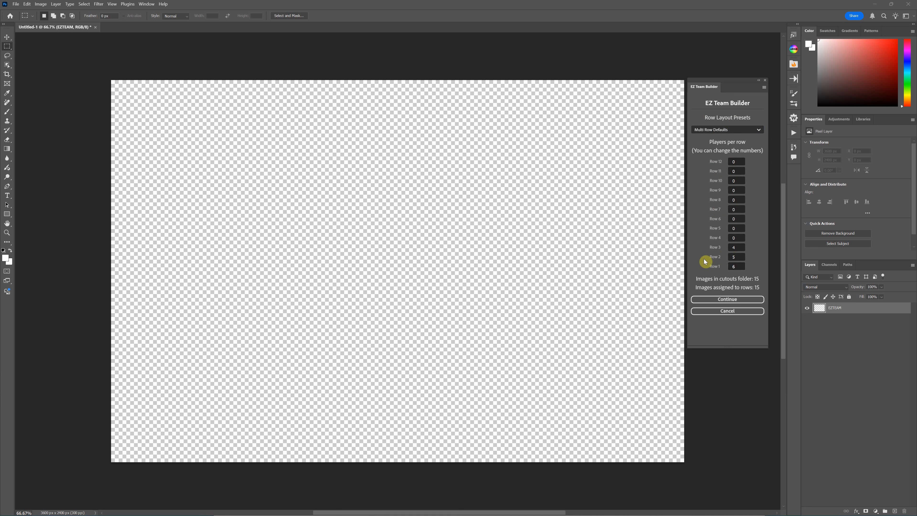
pyautogui.click(731, 312)
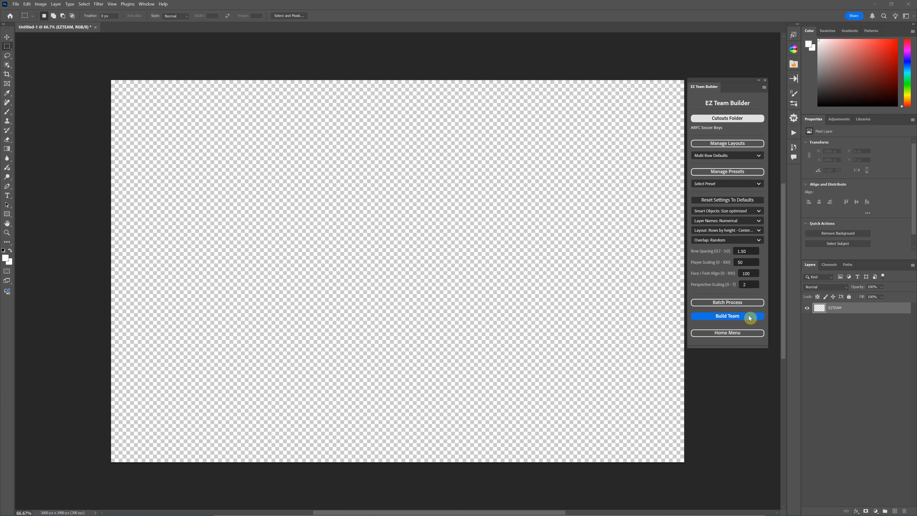
# Step: Go to row layout management and export the layout starter files to the Desktop
pyautogui.click(724, 332)
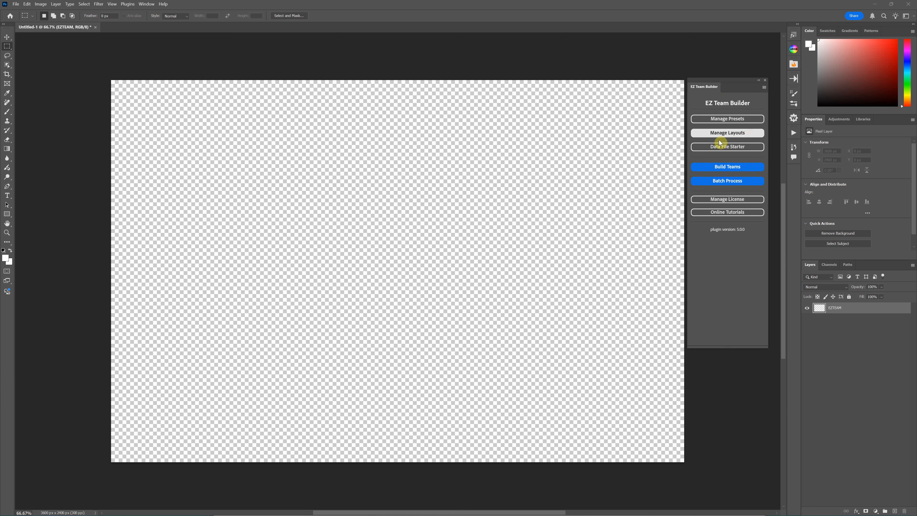
pyautogui.click(740, 133)
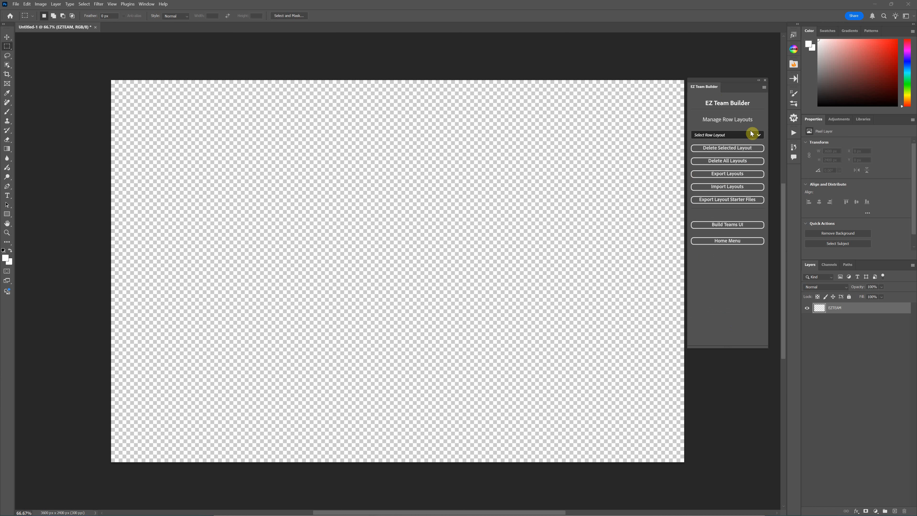
pyautogui.click(725, 136)
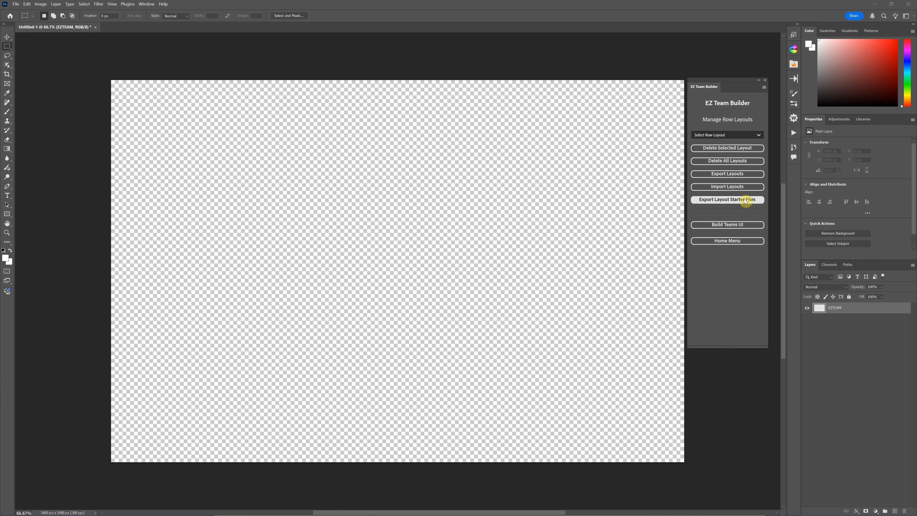
pyautogui.click(735, 199)
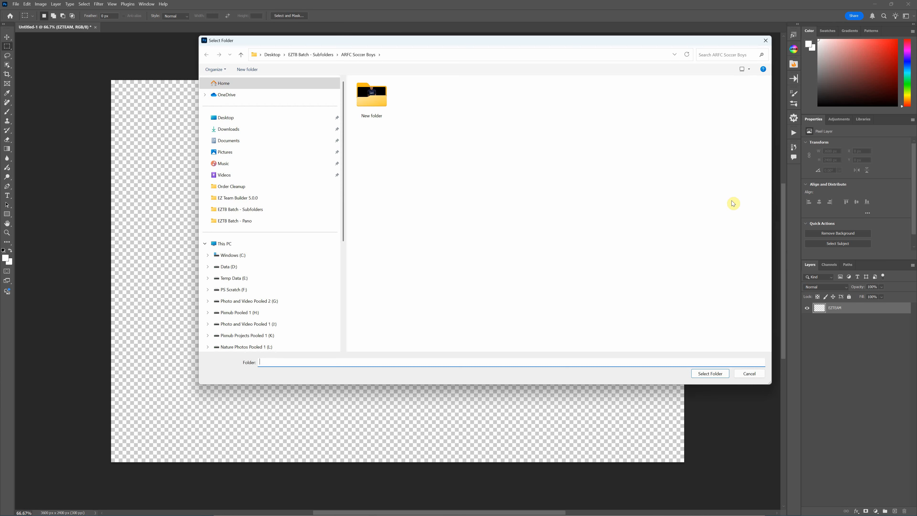
pyautogui.click(251, 122)
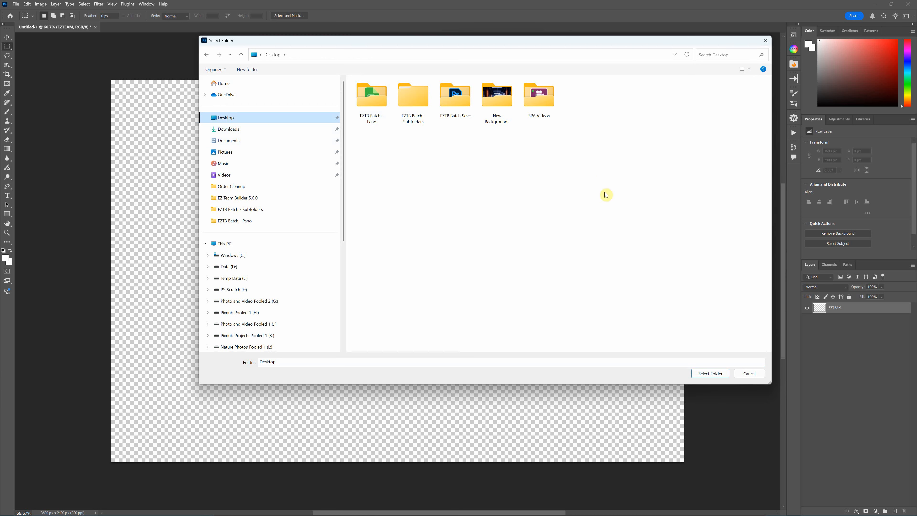
pyautogui.click(709, 374)
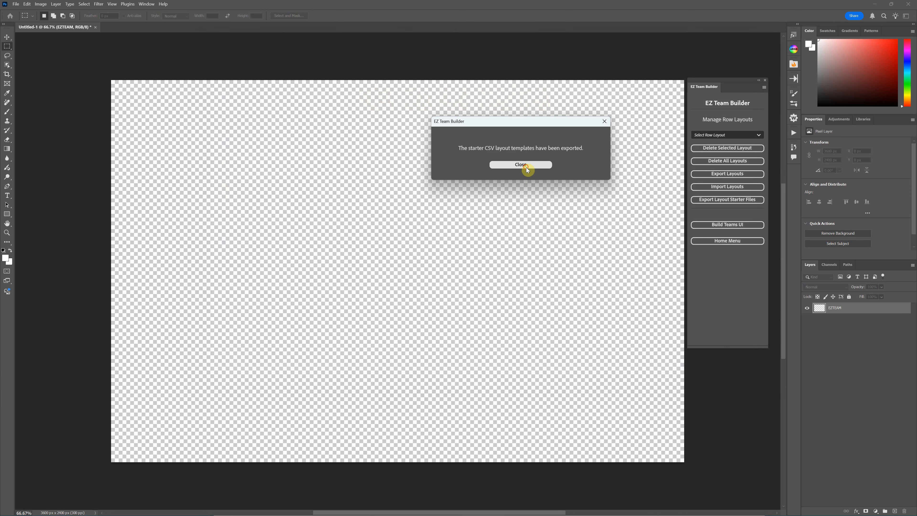
pyautogui.click(527, 169)
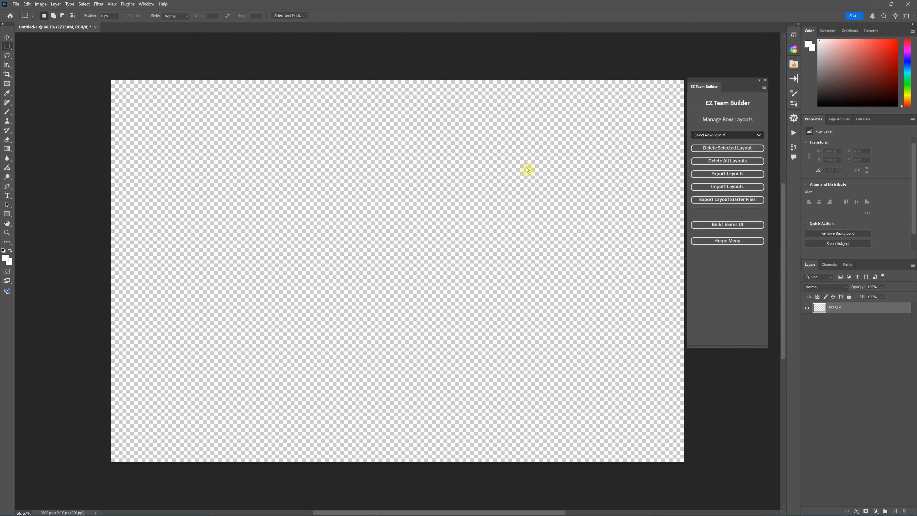
# Step: Minimize Photoshop, close the open folder window and move the exported layout templates folder beside EZTB Batch Save on the desktop
pyautogui.click(874, 5)
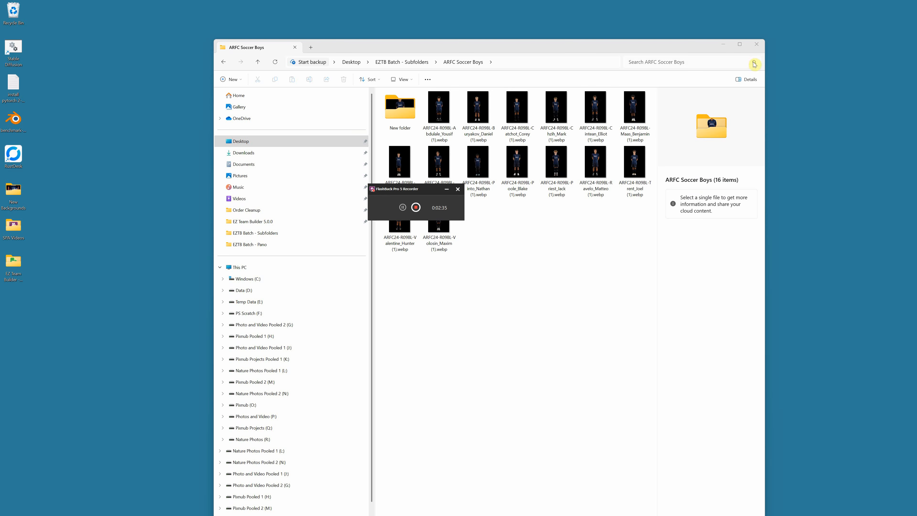
pyautogui.click(756, 43)
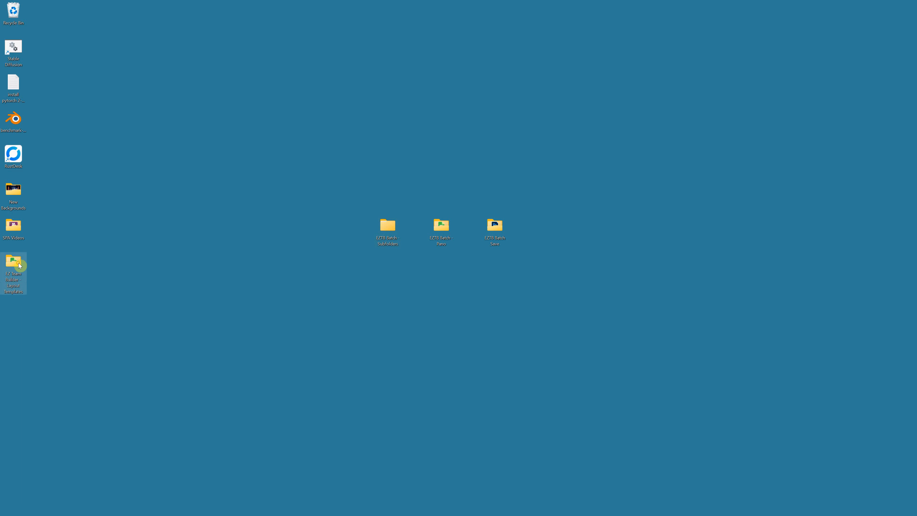
pyautogui.moveTo(19, 263); pyautogui.dragTo(571, 244)
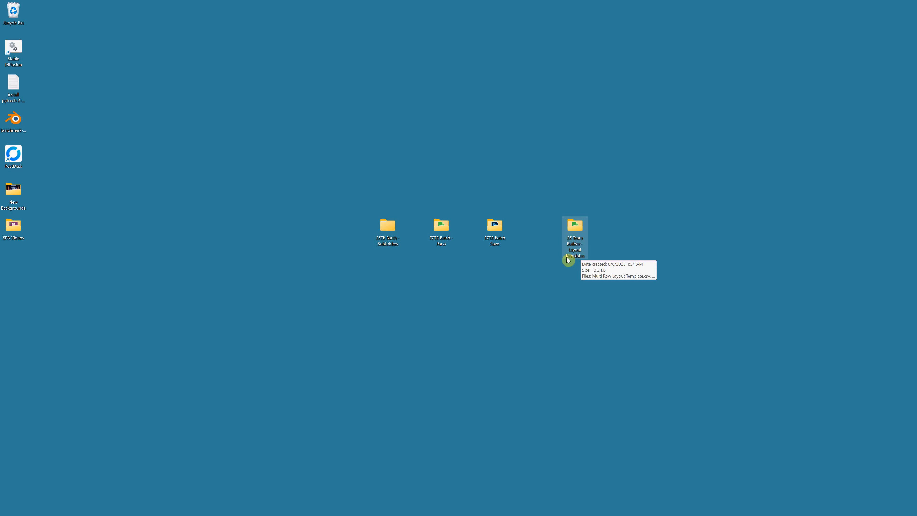
# Step: Open Multi Row Layout Template.csv from the exported layout templates folder in LibreOffice Calc, accepting the default text import settings
pyautogui.doubleClick(574, 241)
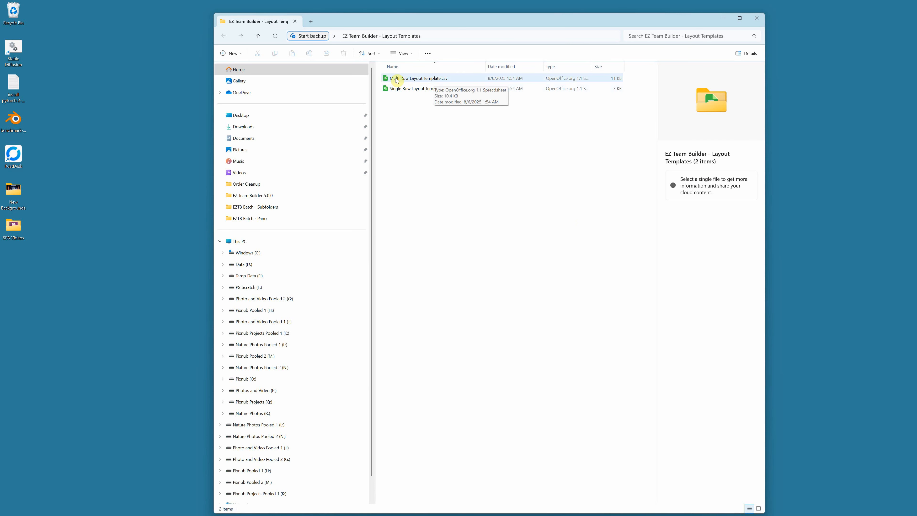
pyautogui.click(417, 80)
pyautogui.doubleClick(417, 80)
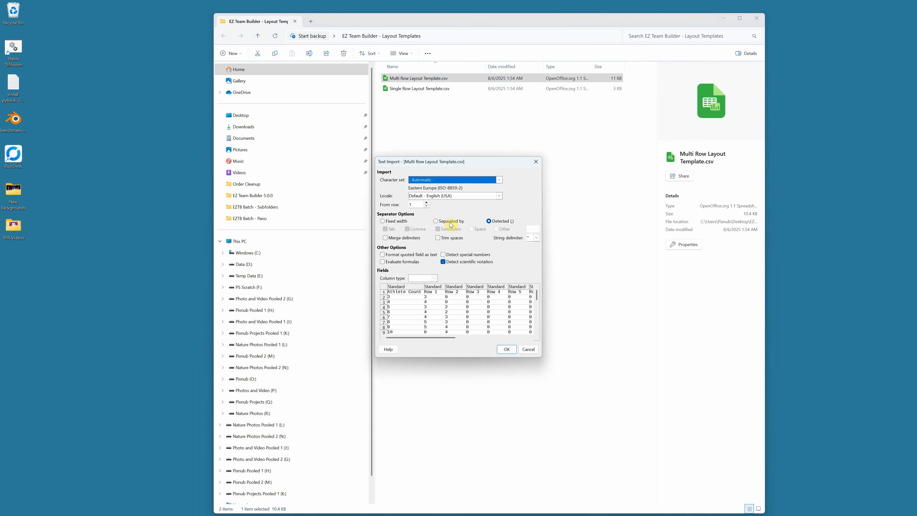
pyautogui.click(506, 350)
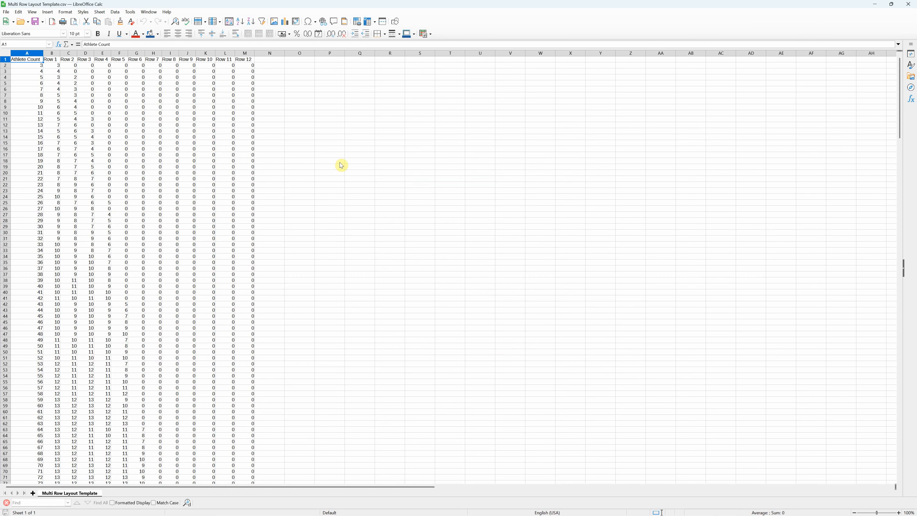
# Step: Examine the Athlete Count column and the player counts in the Row 1 to Row 12 columns for the first entry
pyautogui.click(29, 53)
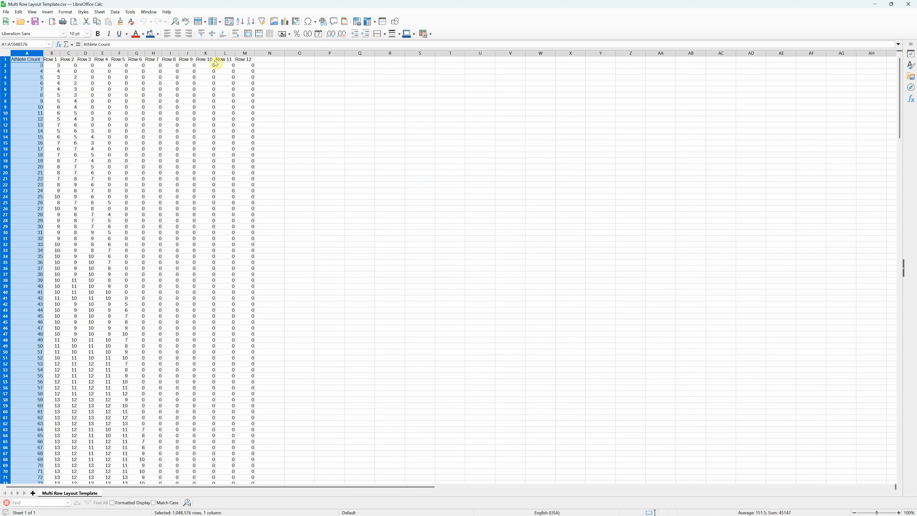
pyautogui.click(252, 66)
pyautogui.click(223, 68)
pyautogui.click(214, 68)
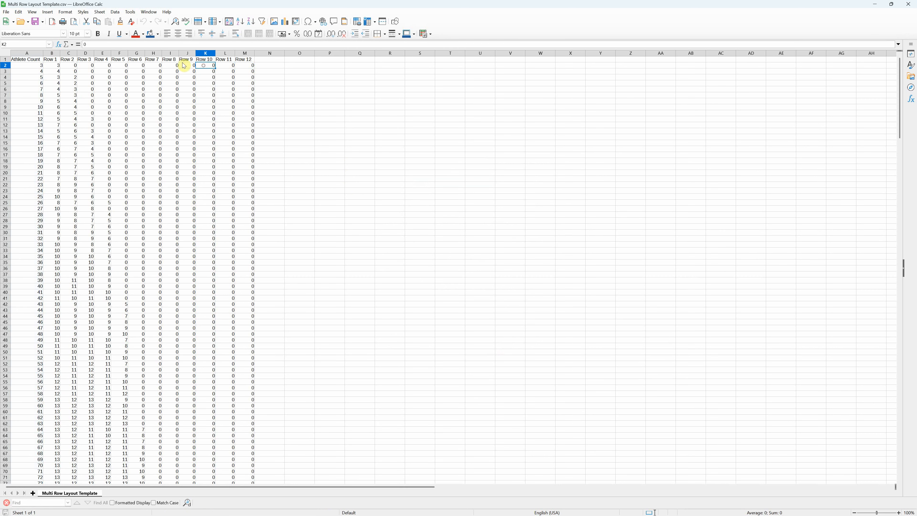
pyautogui.click(33, 68)
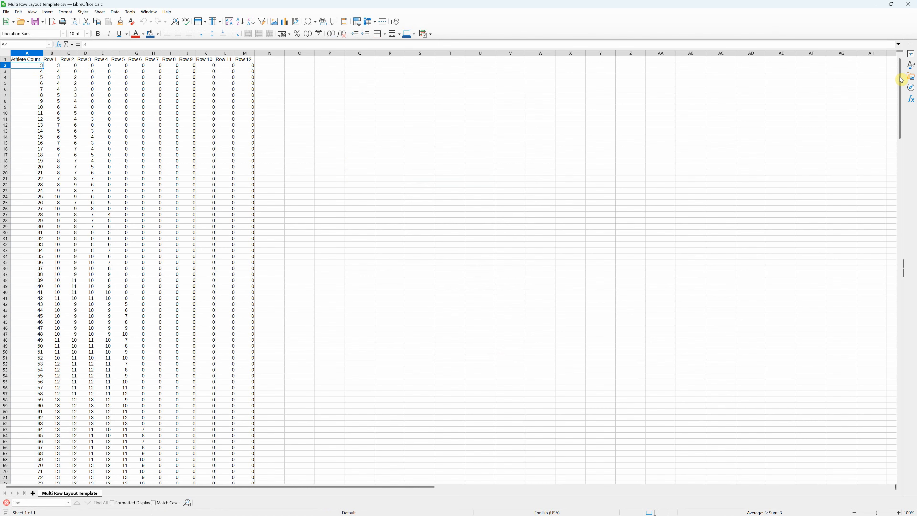
# Step: Examine the end of the layout table, checking the blank cells below the 300-athlete entry from Athlete Count through Row 12
pyautogui.moveTo(901, 79); pyautogui.dragTo(870, 363)
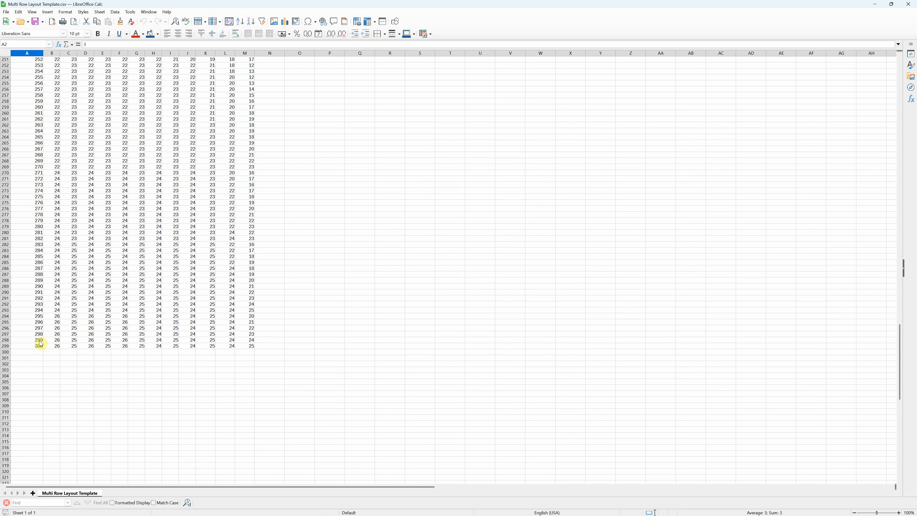
pyautogui.click(36, 353)
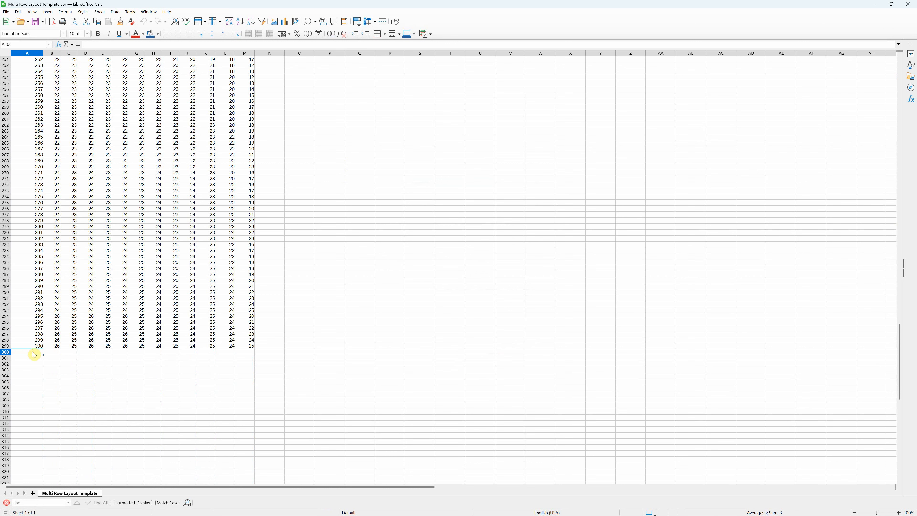
pyautogui.click(53, 353)
pyautogui.click(68, 352)
pyautogui.click(87, 353)
pyautogui.click(104, 353)
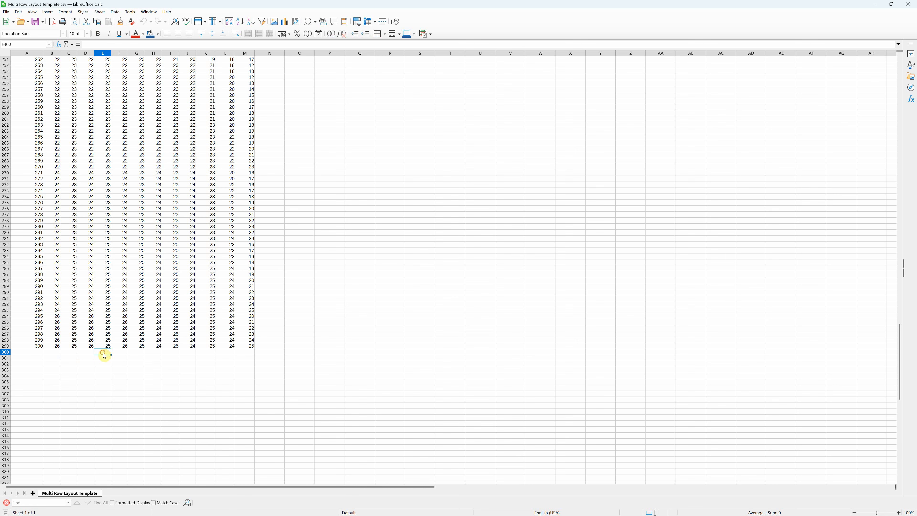
pyautogui.click(123, 352)
pyautogui.click(168, 354)
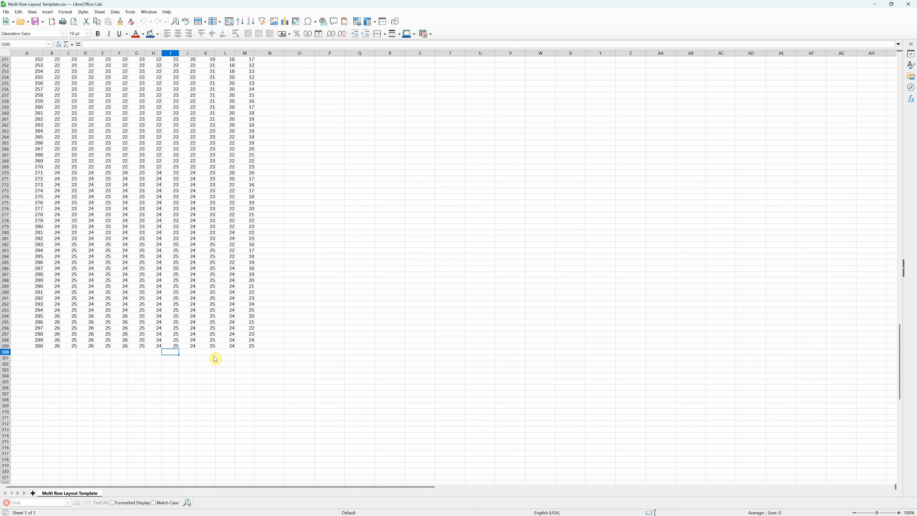
pyautogui.click(240, 354)
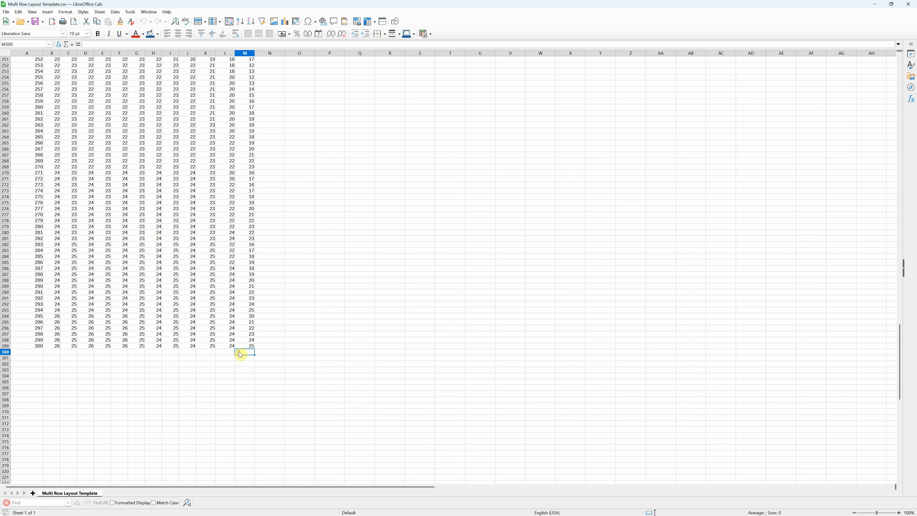
# Step: Return to the start of the table and examine the entries for athlete counts 6 and 10
pyautogui.scroll(5, 240, 345)
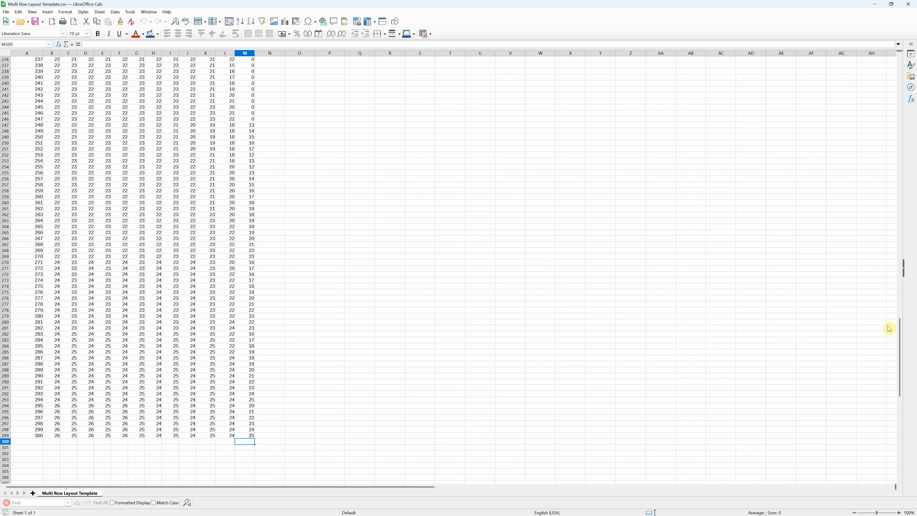
pyautogui.moveTo(901, 325); pyautogui.dragTo(902, 61)
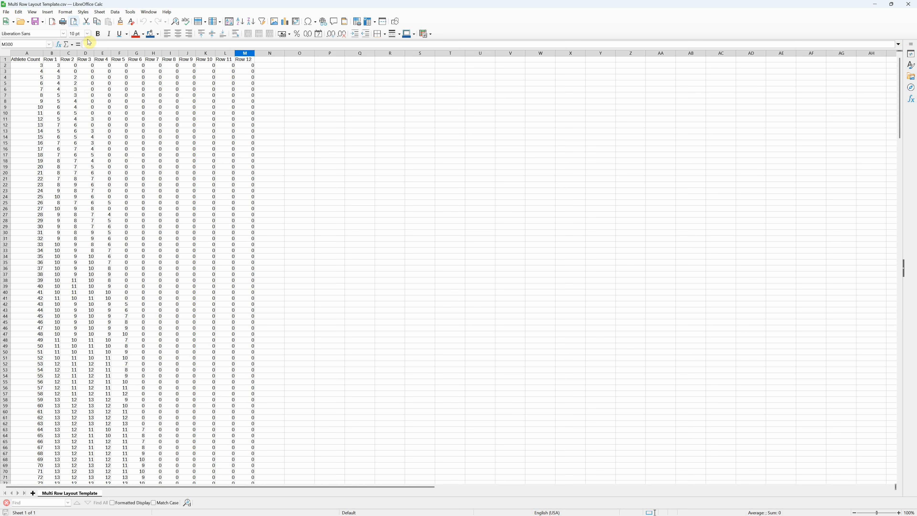
pyautogui.click(40, 83)
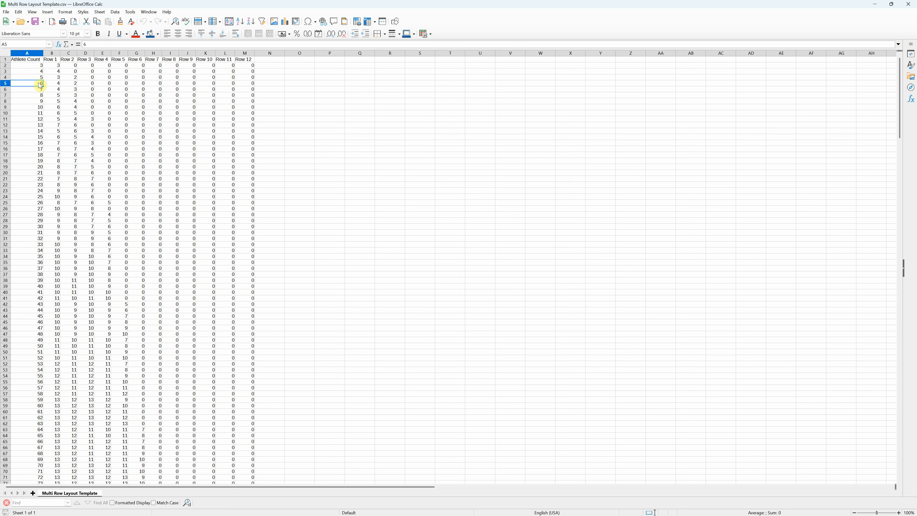
pyautogui.click(41, 107)
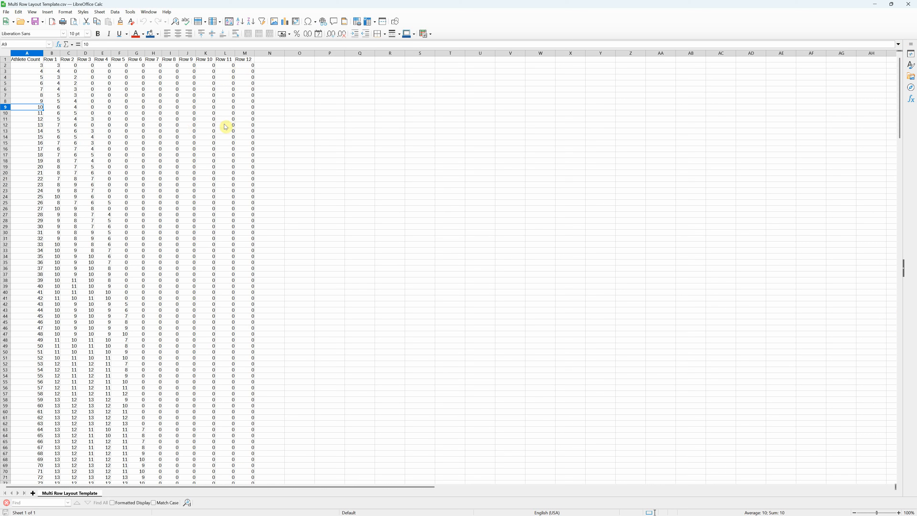
# Step: Change the 15-athlete entry to 8 players in Row 1, 7 in Row 2 and 0 in Row 3
pyautogui.click(36, 137)
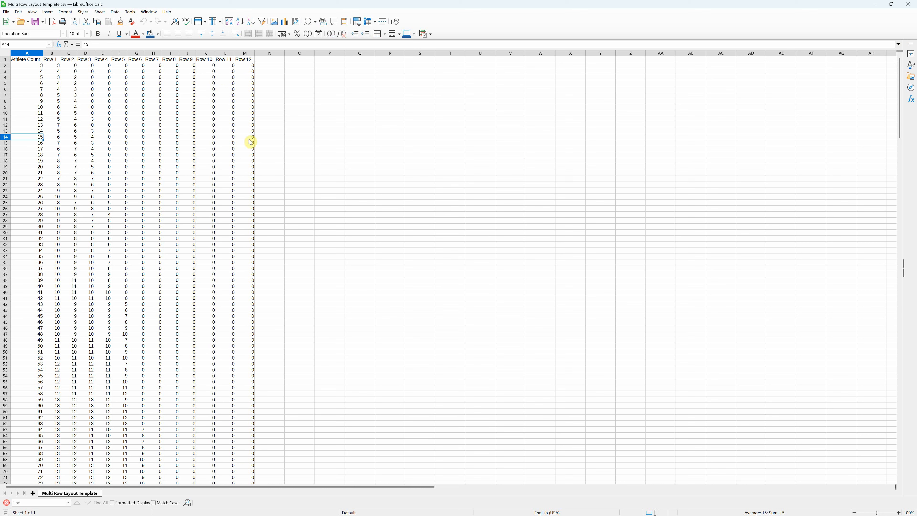
pyautogui.click(57, 138)
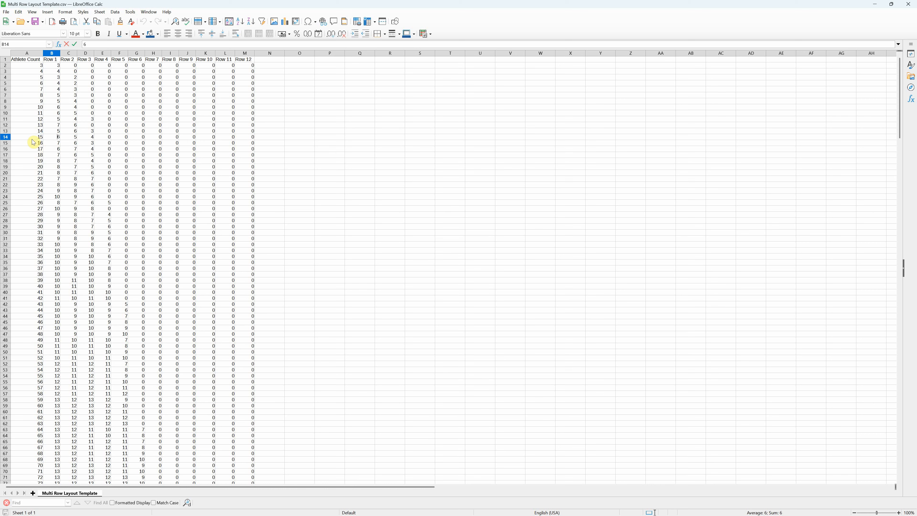
pyautogui.click(33, 139)
pyautogui.doubleClick(56, 137)
pyautogui.click(67, 137)
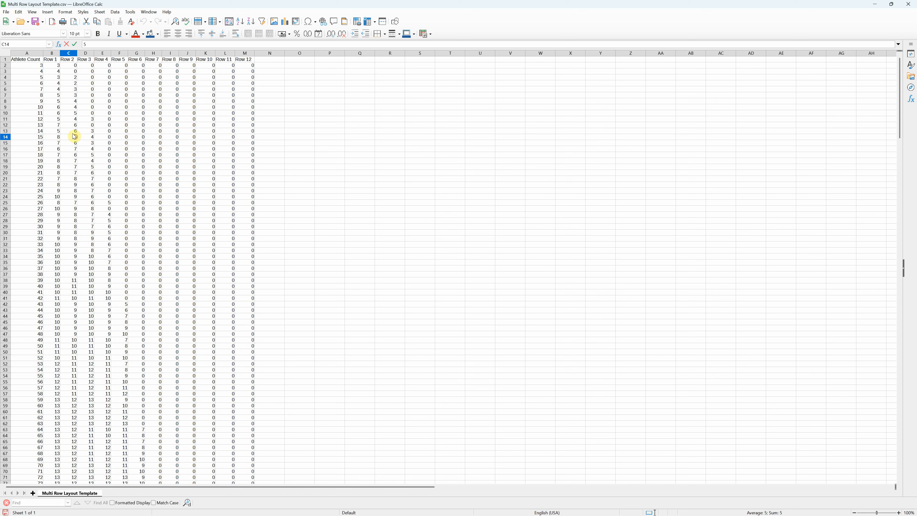
pyautogui.write('7')
pyautogui.click(83, 138)
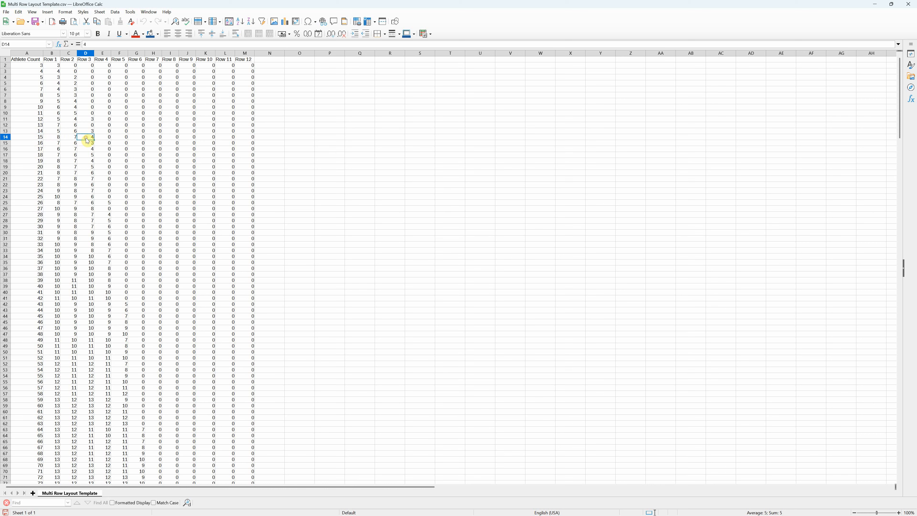
pyautogui.doubleClick(85, 137)
pyautogui.doubleClick(92, 138)
pyautogui.click(103, 138)
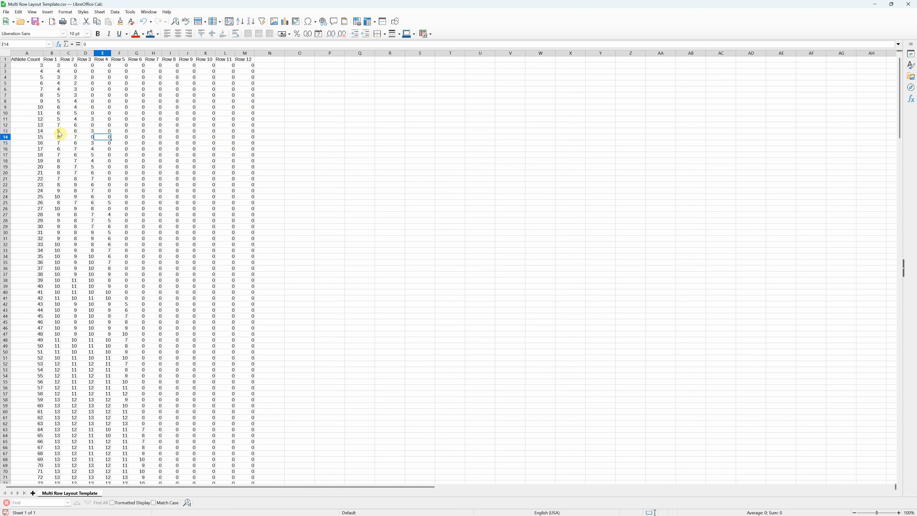
pyautogui.click(40, 138)
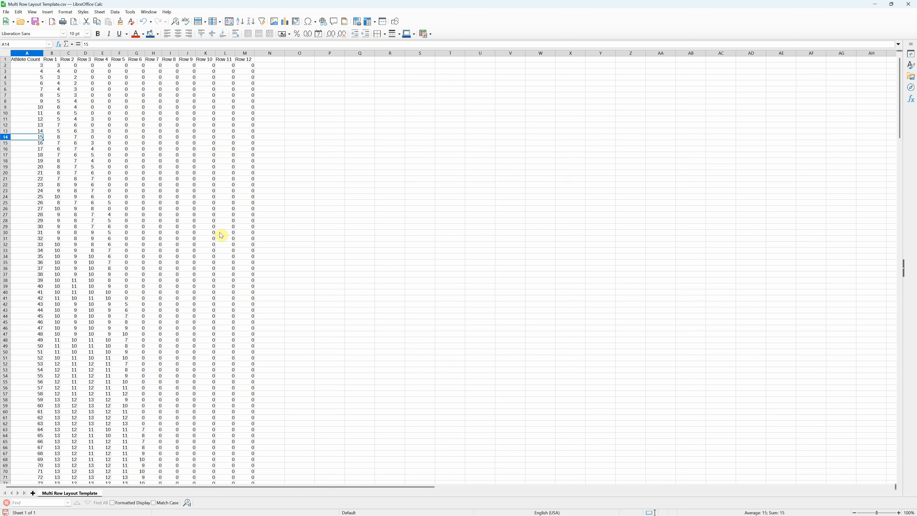
# Step: Insert a SUM formula over A2:M2 in cell N2, beside the first layout entry
pyautogui.click(205, 196)
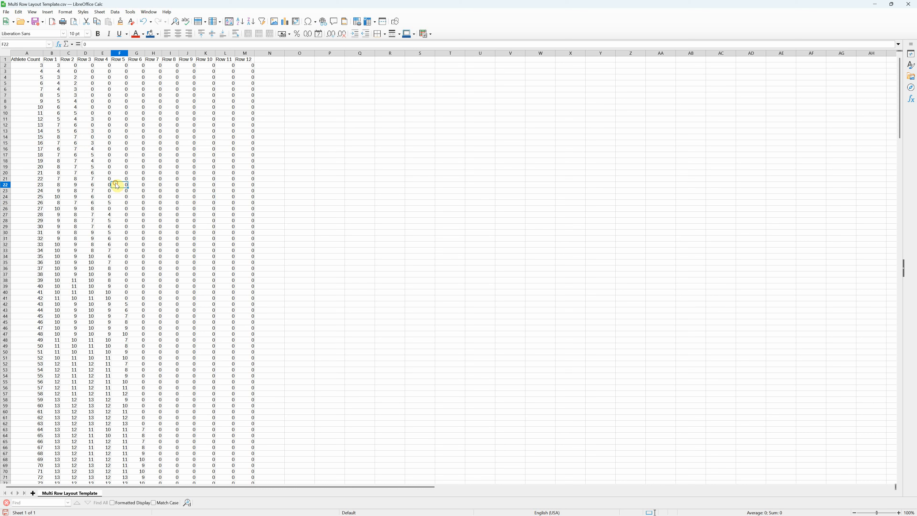
pyautogui.click(225, 179)
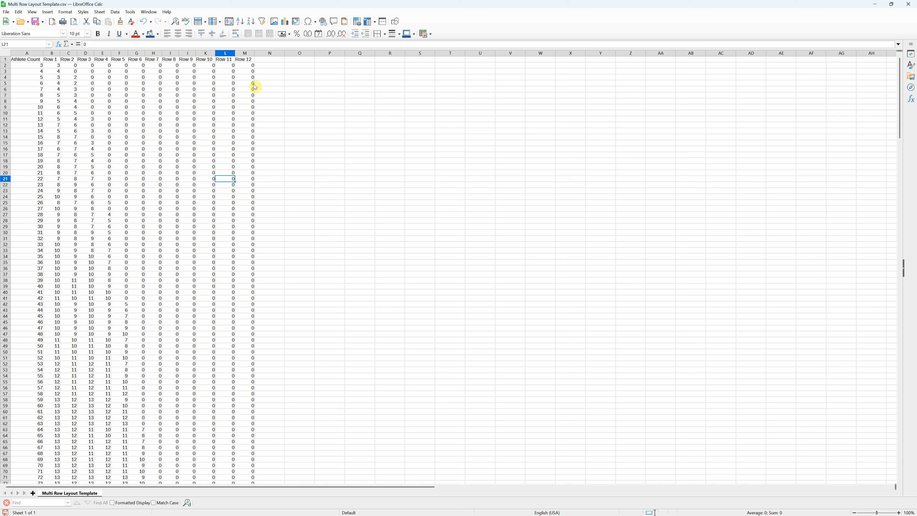
pyautogui.doubleClick(264, 59)
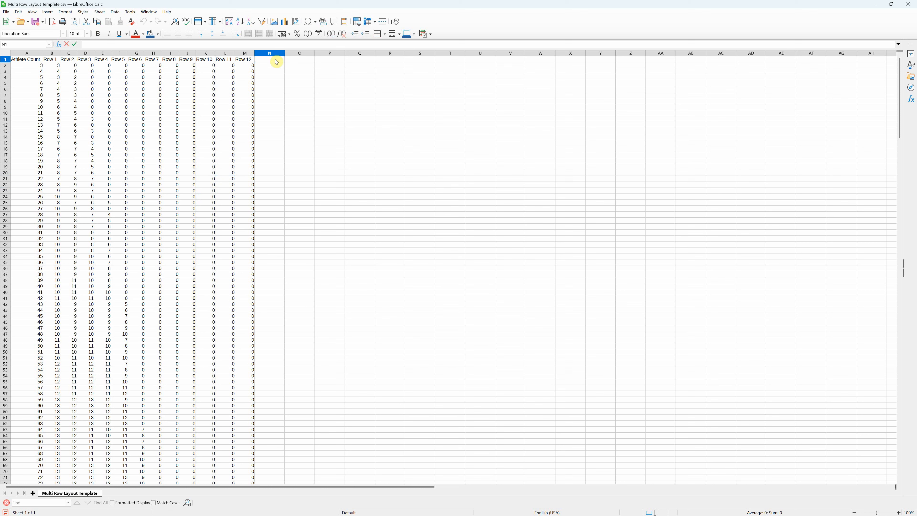
pyautogui.doubleClick(261, 66)
pyautogui.click(266, 72)
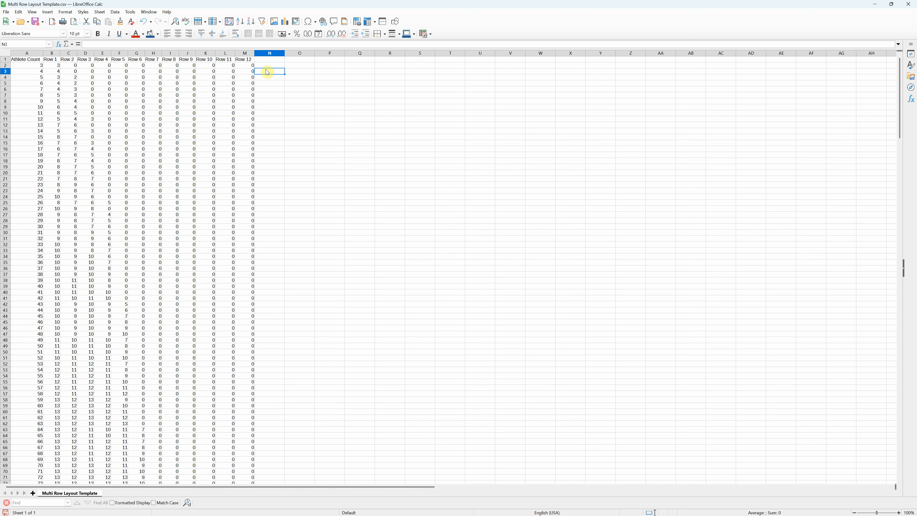
pyautogui.click(267, 65)
pyautogui.click(67, 44)
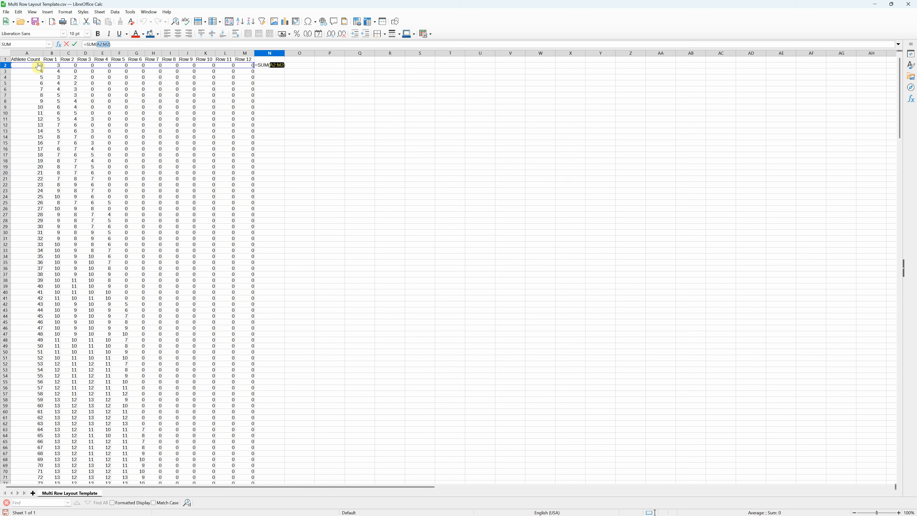
pyautogui.press('Return')
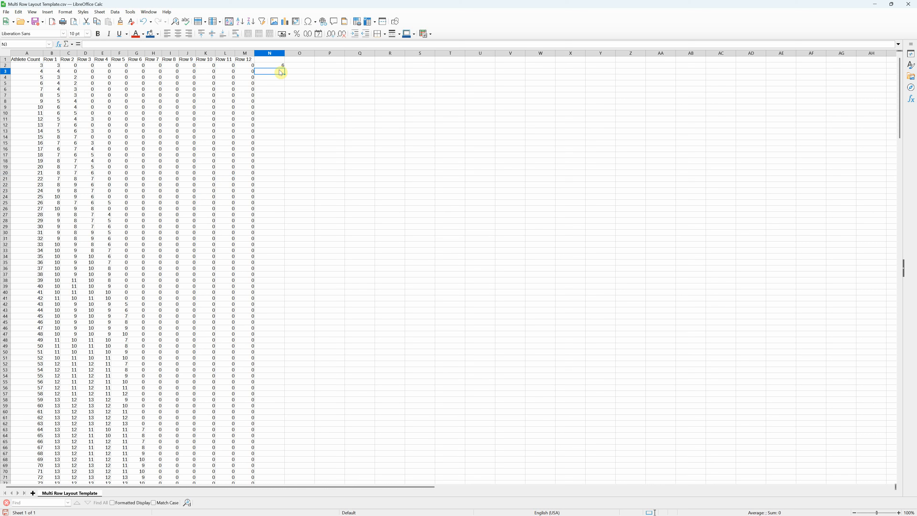
# Step: Correct the SUM formula in N2 to the range B2:M2 so it excludes the Athlete Count column
pyautogui.click(284, 68)
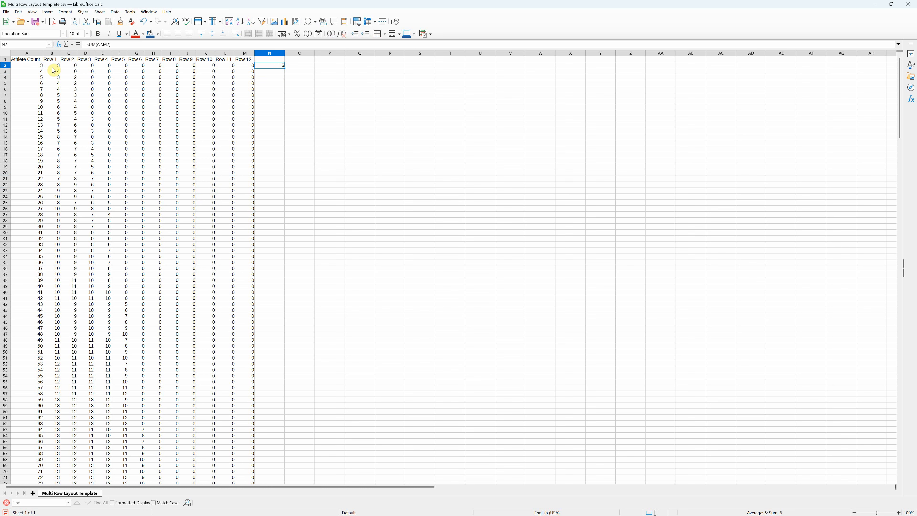
pyautogui.click(100, 45)
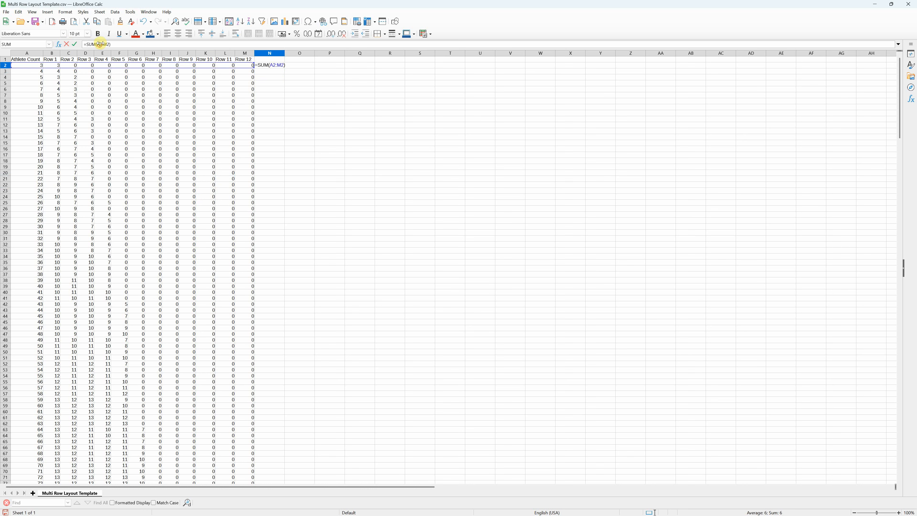
pyautogui.click(97, 44)
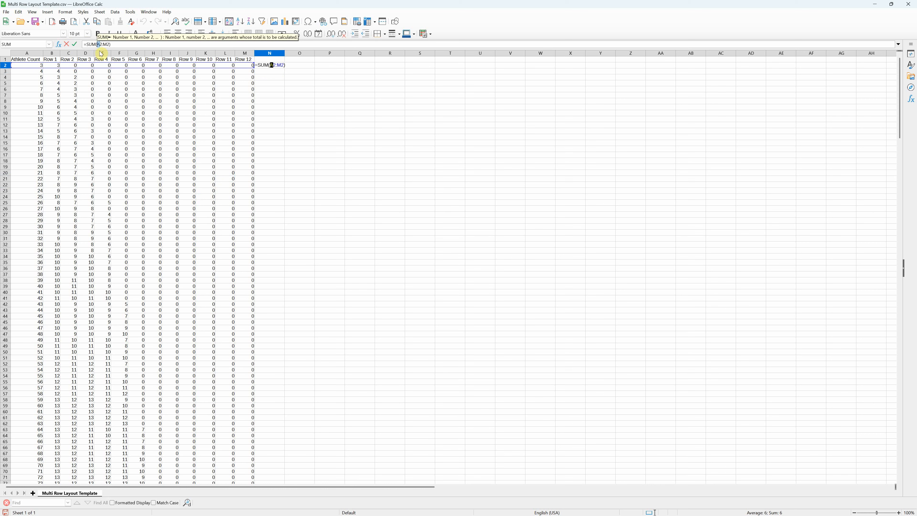
pyautogui.write('b')
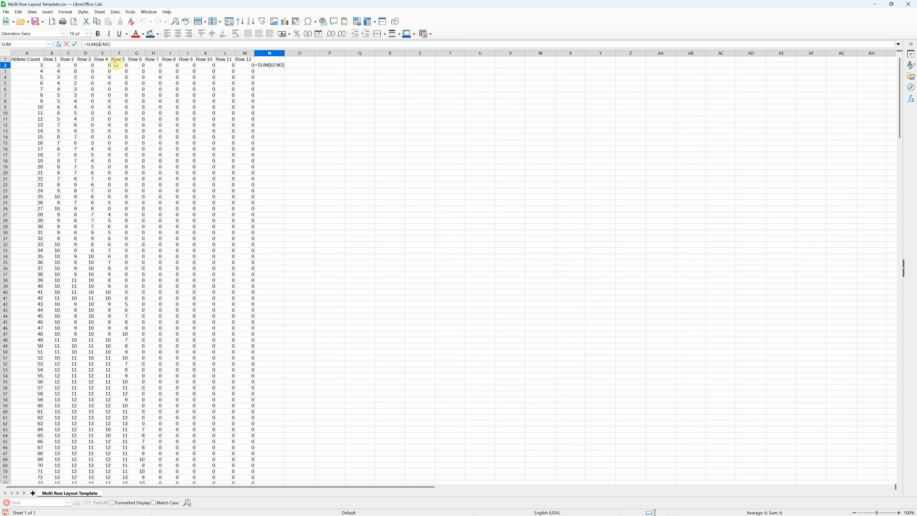
pyautogui.press('BackSpace')
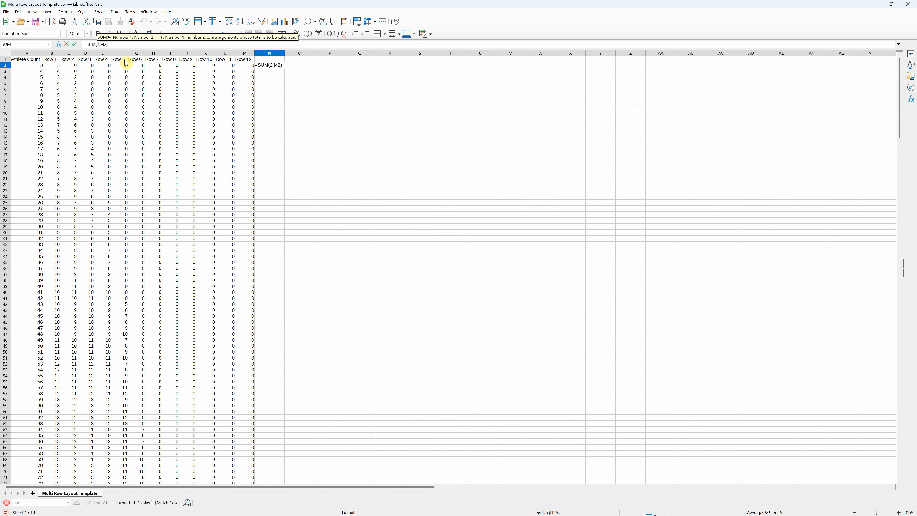
pyautogui.write('B')
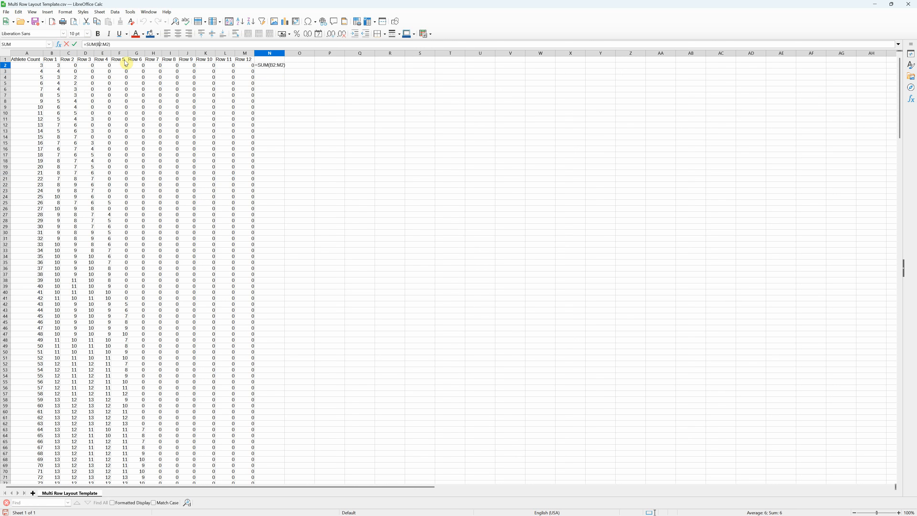
pyautogui.press('Return')
pyautogui.rightClick(126, 64)
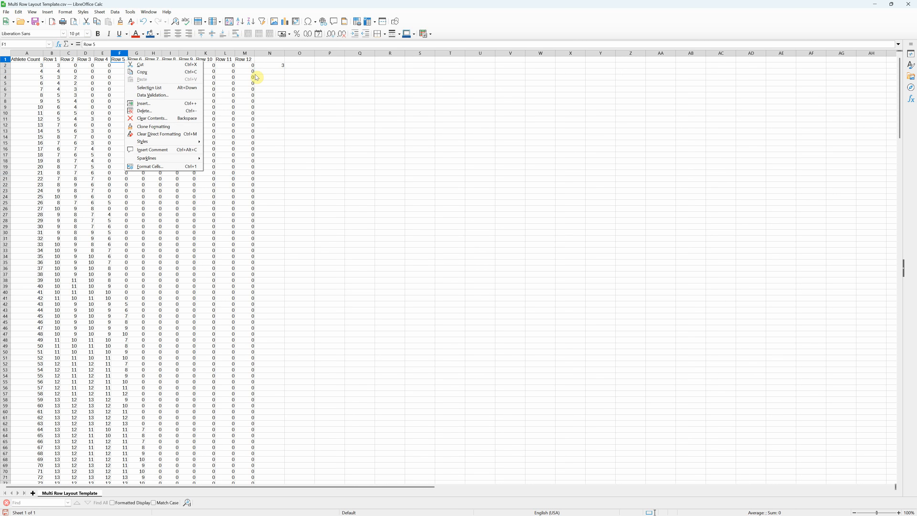
pyautogui.click(256, 77)
# Step: Fill the player total formula from N2 down to N299 and check the total for the 15-athlete entry
pyautogui.click(280, 67)
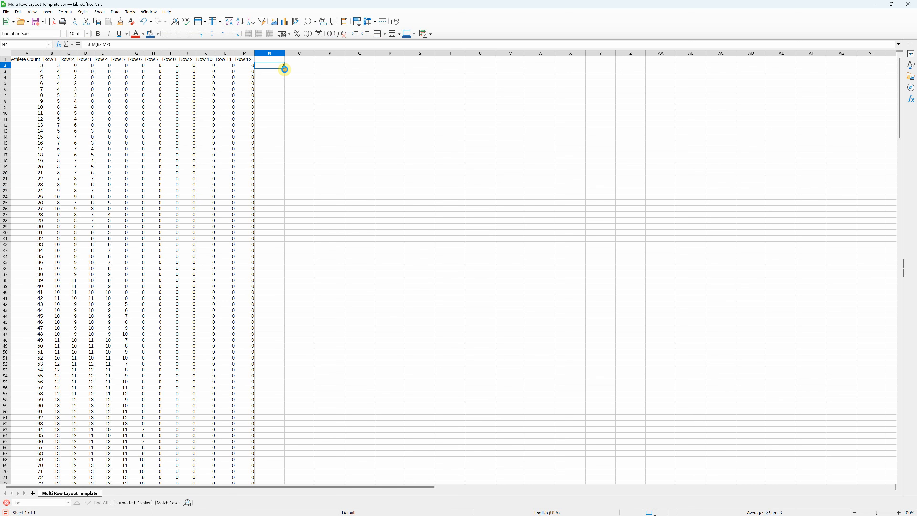
pyautogui.doubleClick(284, 68)
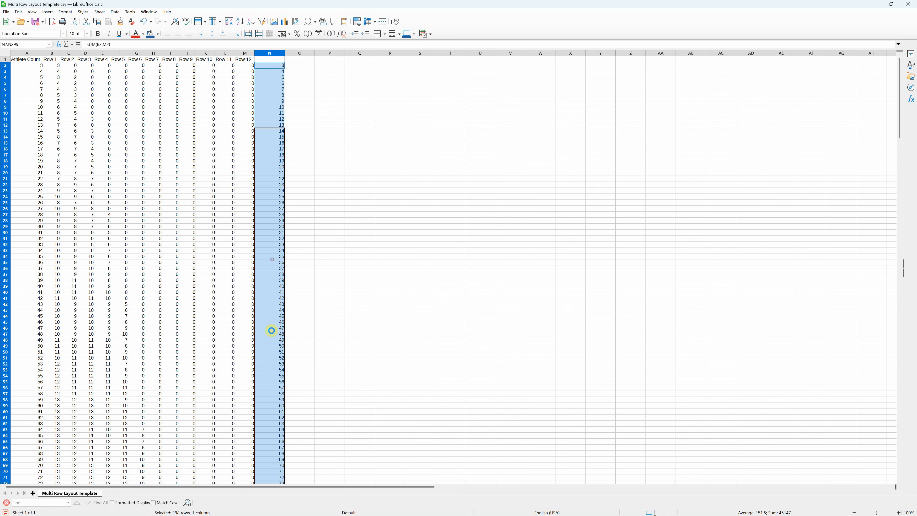
pyautogui.moveTo(272, 330); pyautogui.dragTo(273, 331)
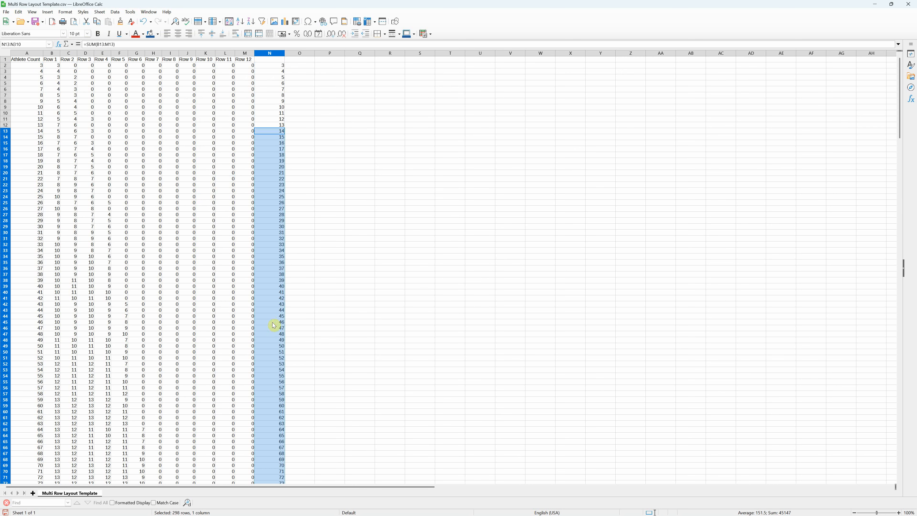
pyautogui.hotkey('ctrl', 'z')
pyautogui.click(300, 148)
pyautogui.click(284, 143)
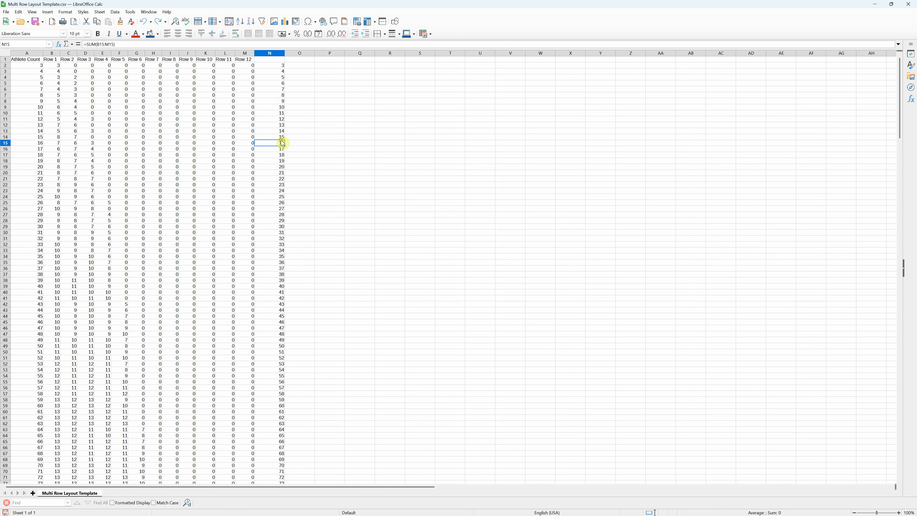
pyautogui.click(281, 137)
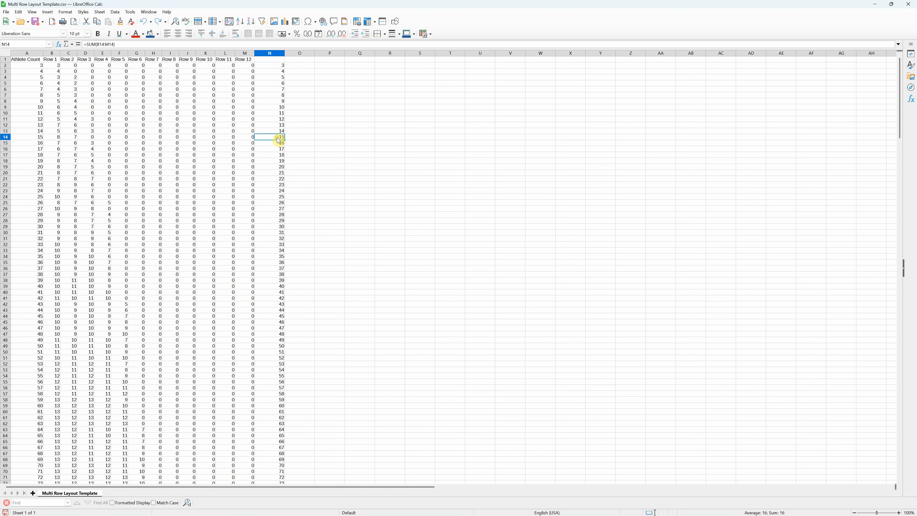
# Step: Test the total of the 15-athlete entry by setting its Row 2 value to 4, and restore it to 7
pyautogui.doubleClick(69, 137)
pyautogui.write('4')
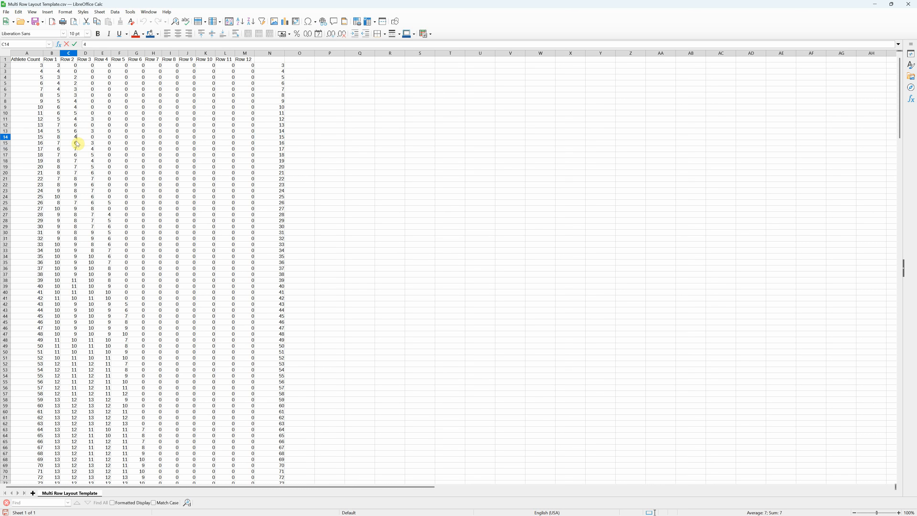
pyautogui.press('Return')
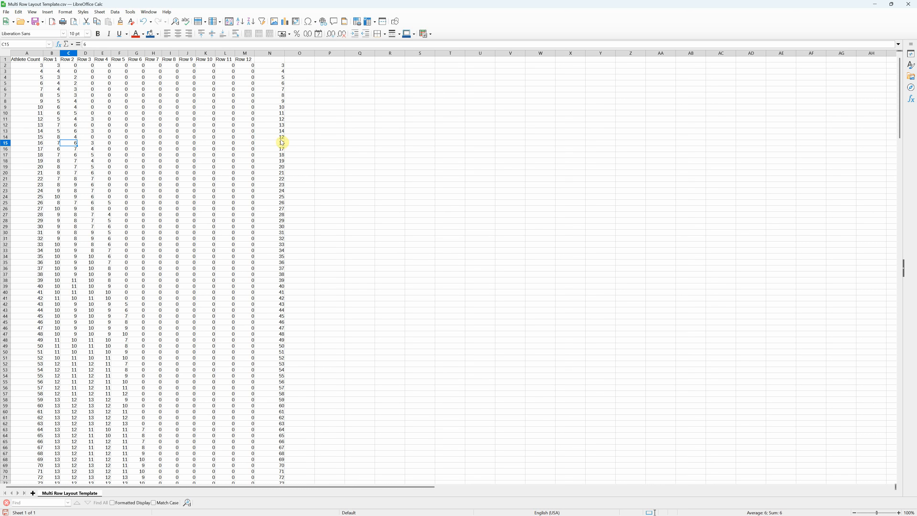
pyautogui.click(73, 136)
pyautogui.doubleClick(75, 136)
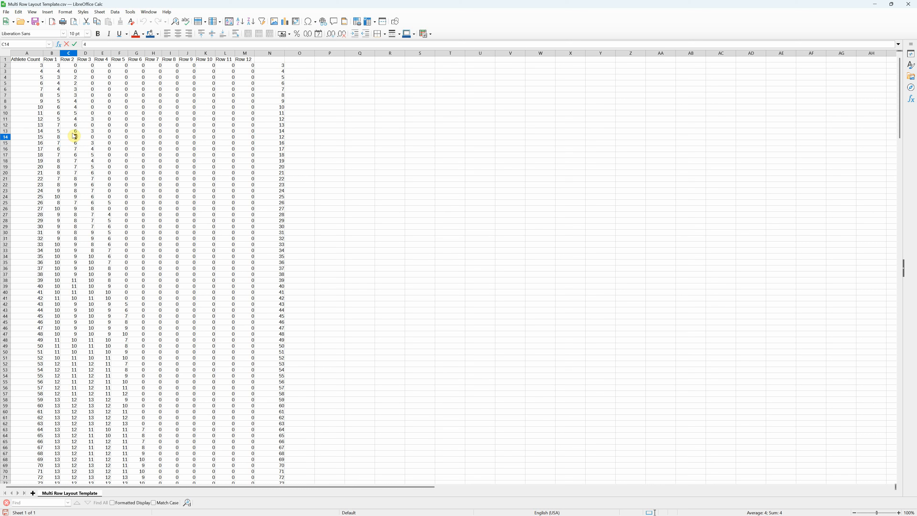
pyautogui.write('7')
pyautogui.click(361, 160)
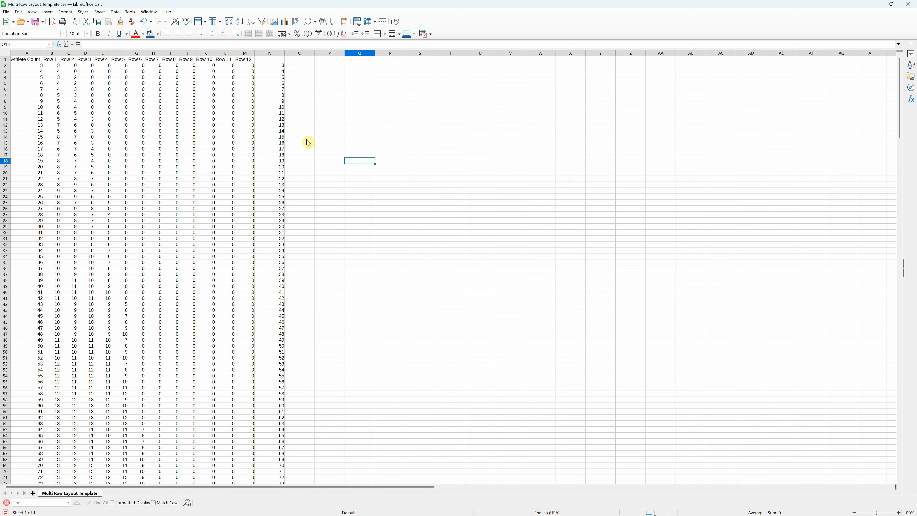
# Step: Enter =A2=N2 in cell O2 to compare the athlete count with the player total, and fill it down to O299
pyautogui.click(294, 65)
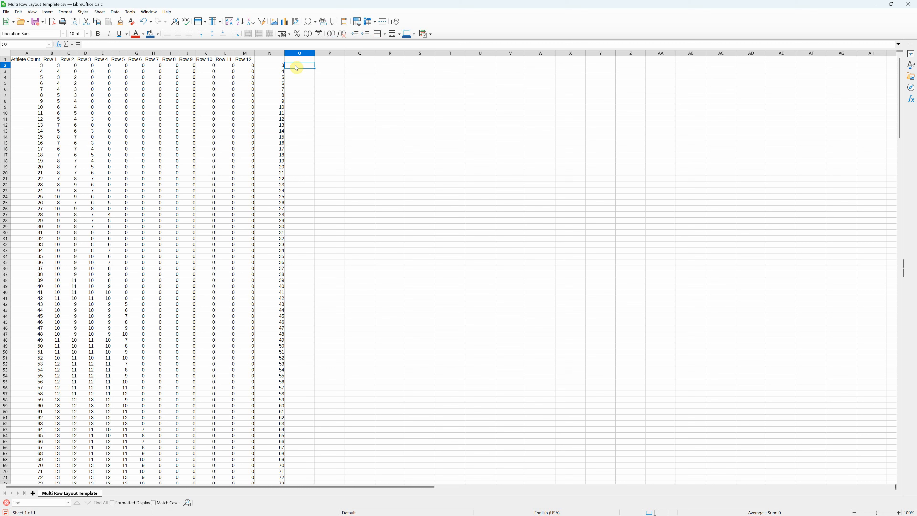
pyautogui.click(97, 44)
pyautogui.click(32, 68)
pyautogui.write('=')
pyautogui.click(281, 68)
pyautogui.press('Return')
pyautogui.click(311, 67)
pyautogui.doubleClick(315, 68)
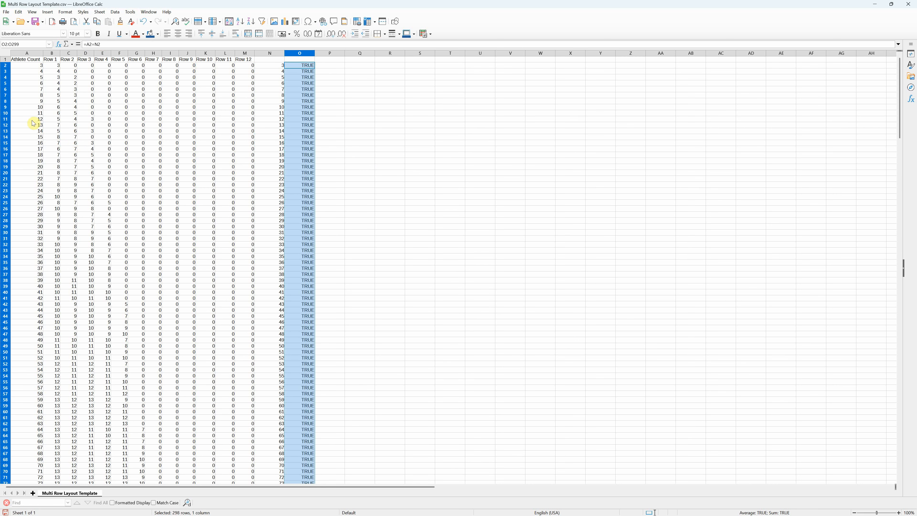
# Step: Set Row 1 of the 10-athlete entry to 5 and check its comparison result in cell O9
pyautogui.click(34, 108)
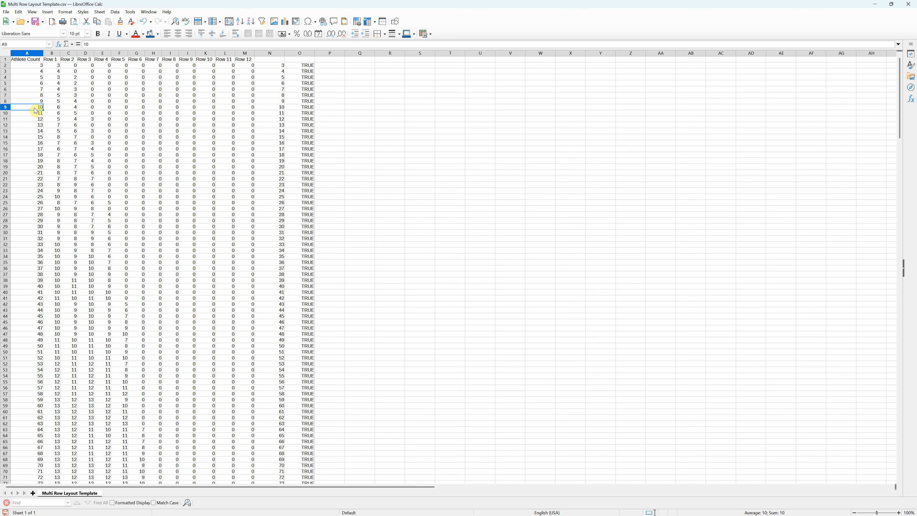
pyautogui.doubleClick(55, 108)
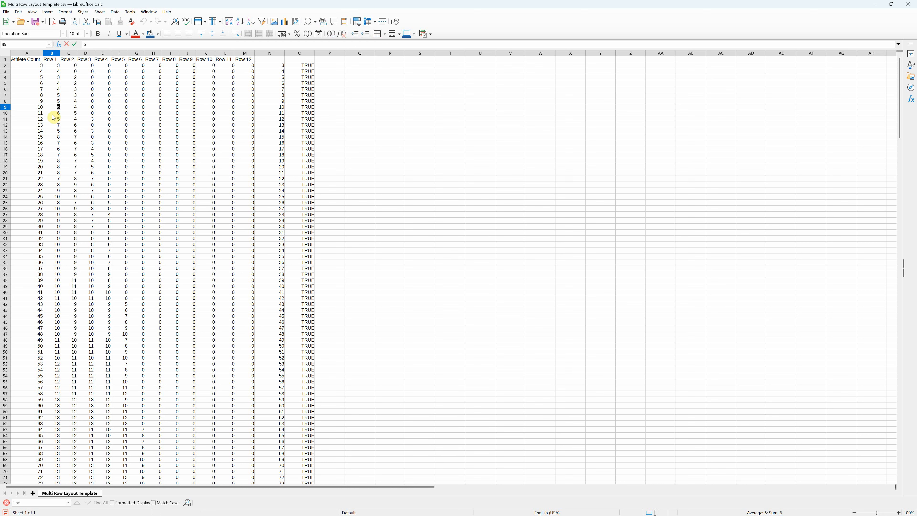
pyautogui.write('6')
pyautogui.press('Return')
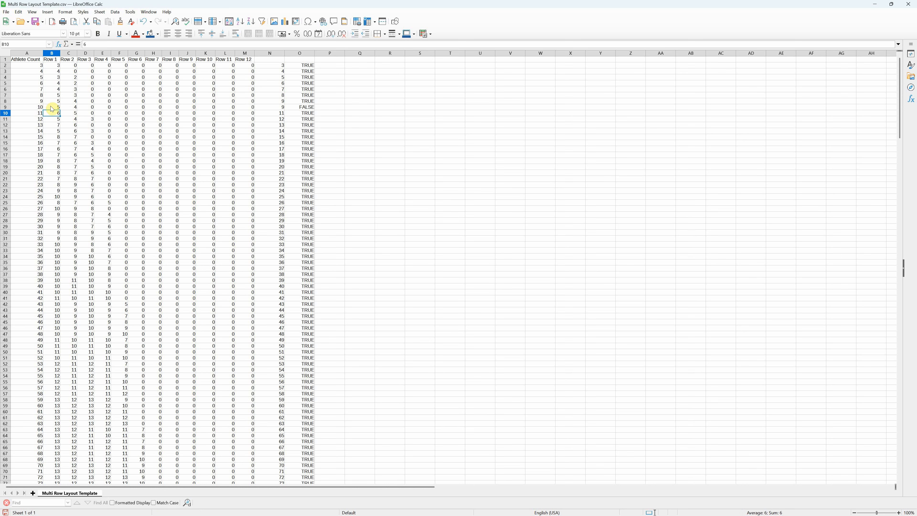
pyautogui.click(5, 107)
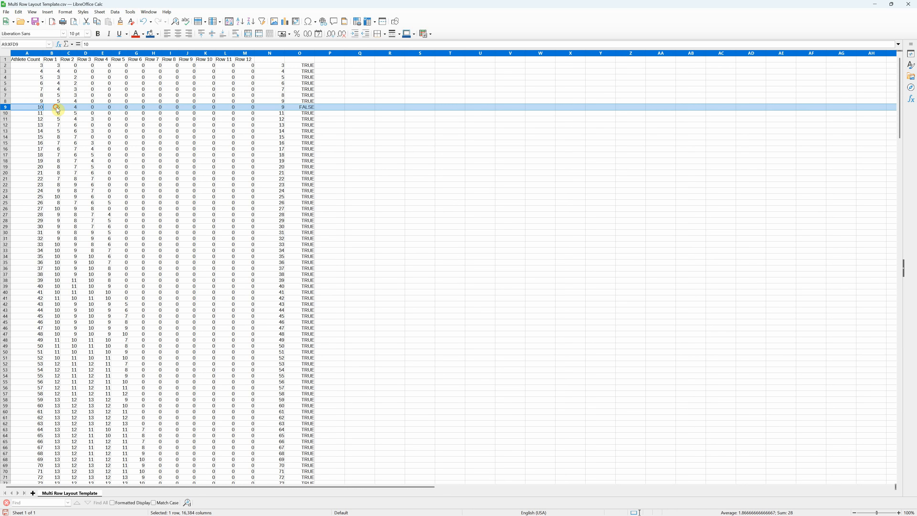
pyautogui.click(58, 107)
pyautogui.click(307, 108)
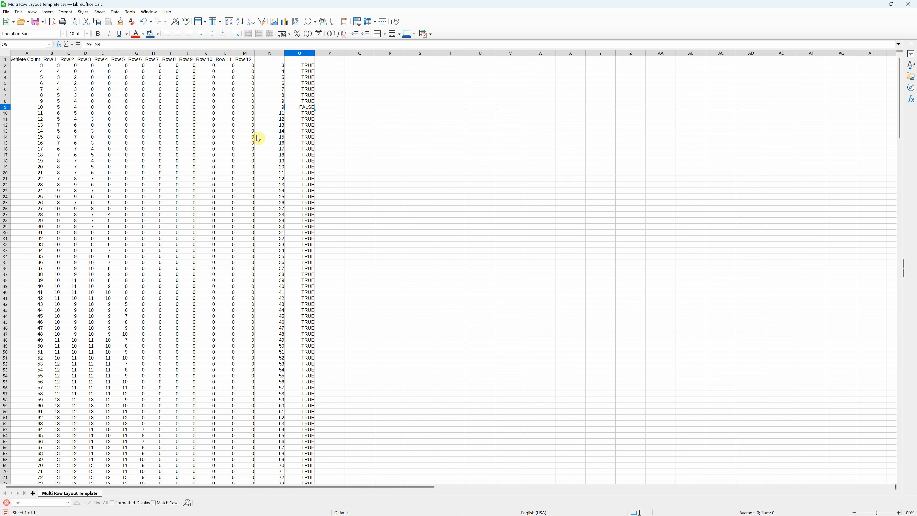
# Step: Restore Row 1 of the 10-athlete entry to 6 so its player total matches the athlete count
pyautogui.doubleClick(59, 108)
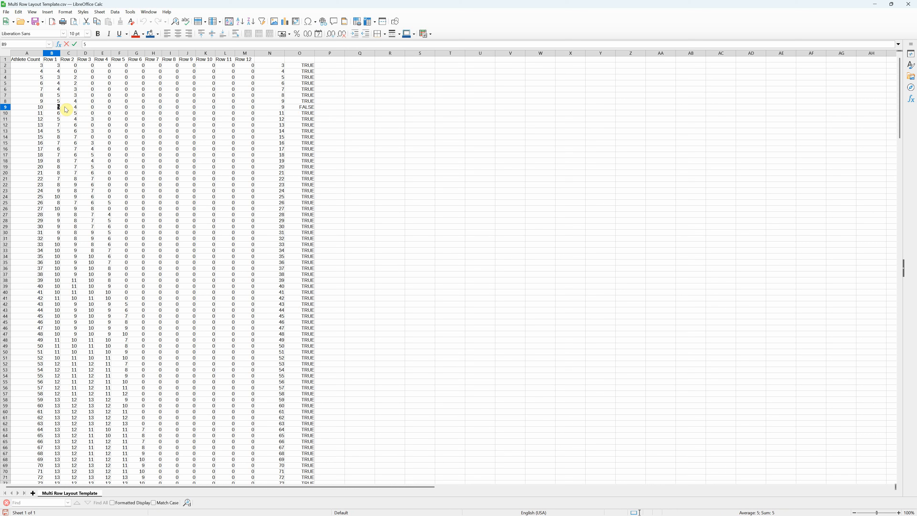
pyautogui.press('Return')
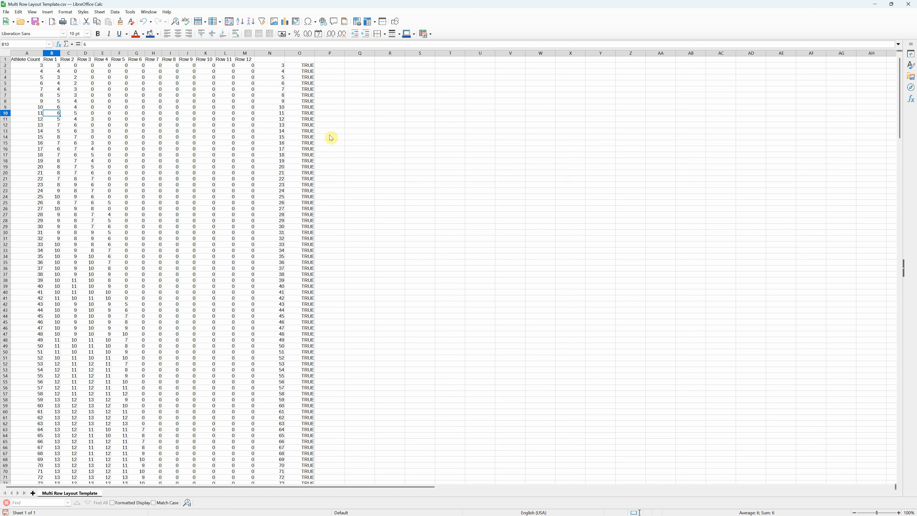
pyautogui.click(27, 54)
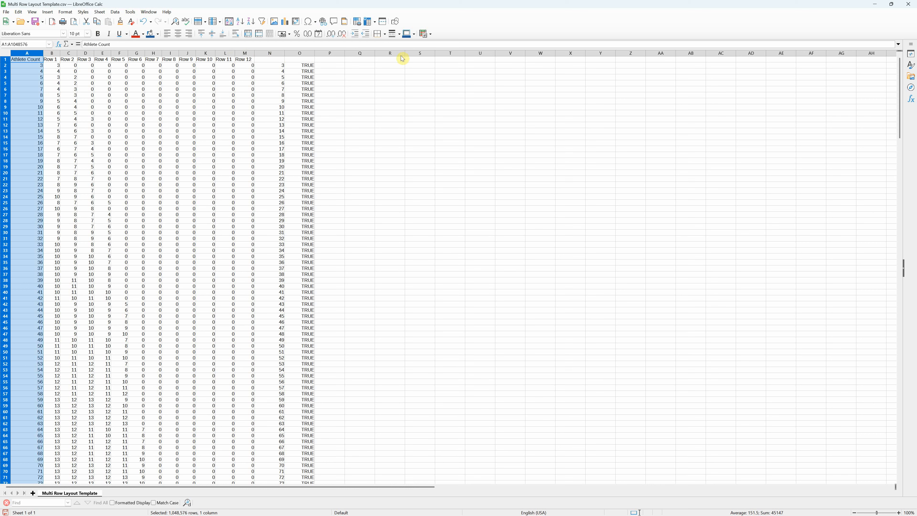
# Step: Delete the Row 7 through Row 12 columns, and undo the deletion
pyautogui.click(152, 54)
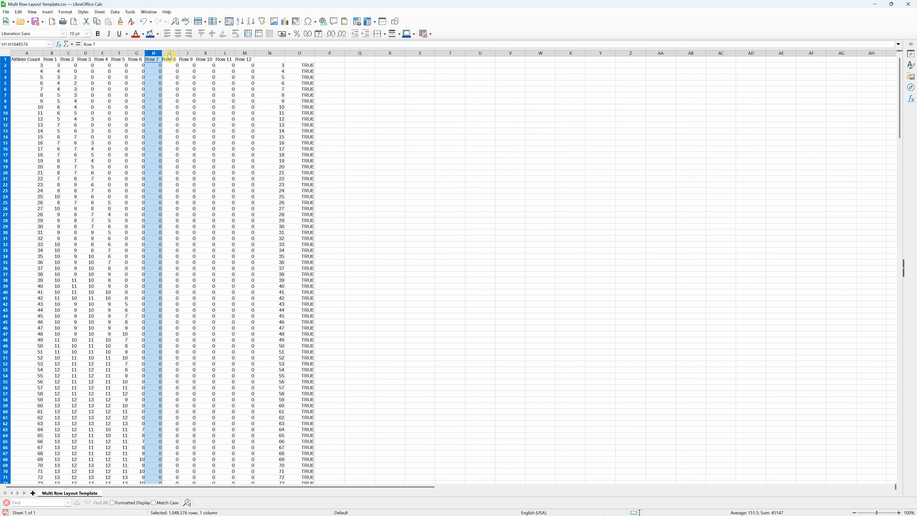
pyautogui.moveTo(169, 57); pyautogui.dragTo(249, 55)
pyautogui.rightClick(248, 54)
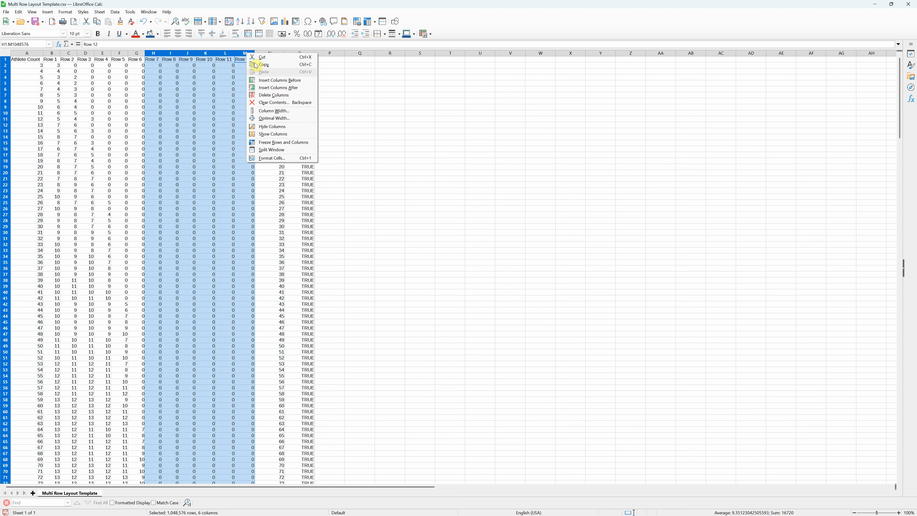
pyautogui.click(268, 95)
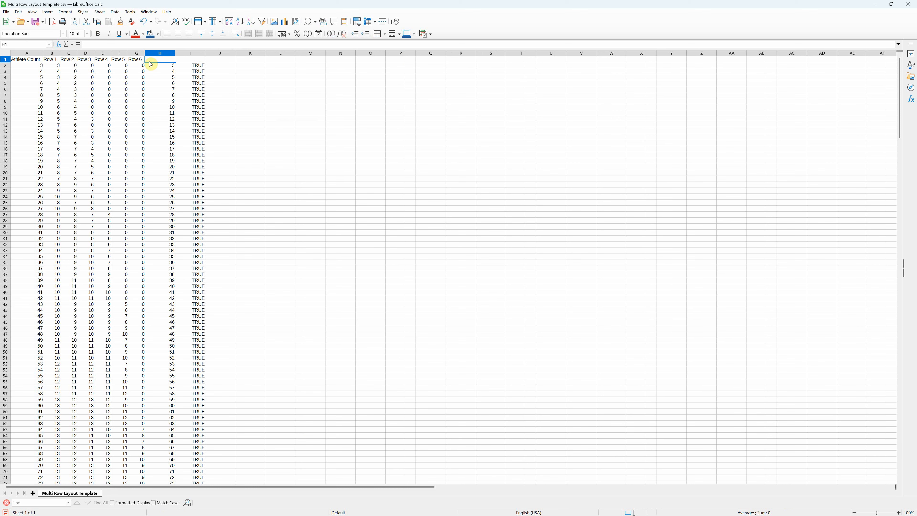
pyautogui.hotkey('ctrl', 'z')
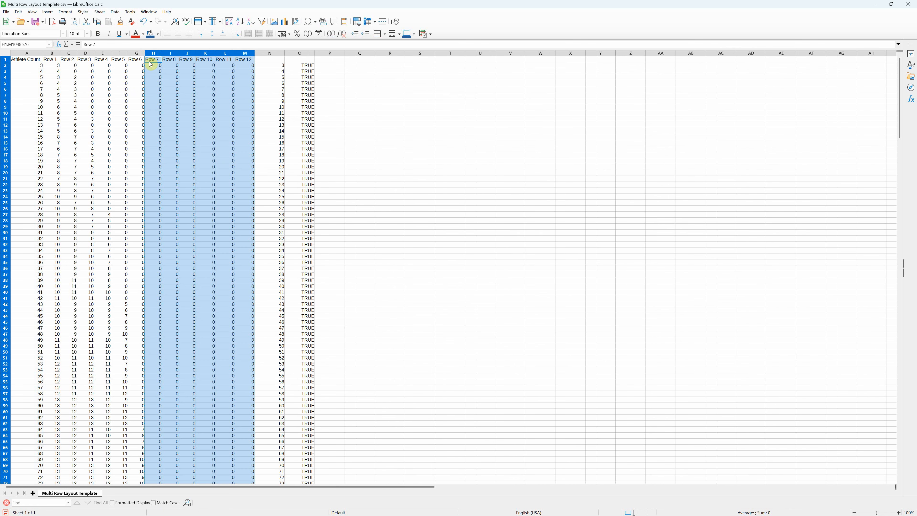
pyautogui.click(175, 72)
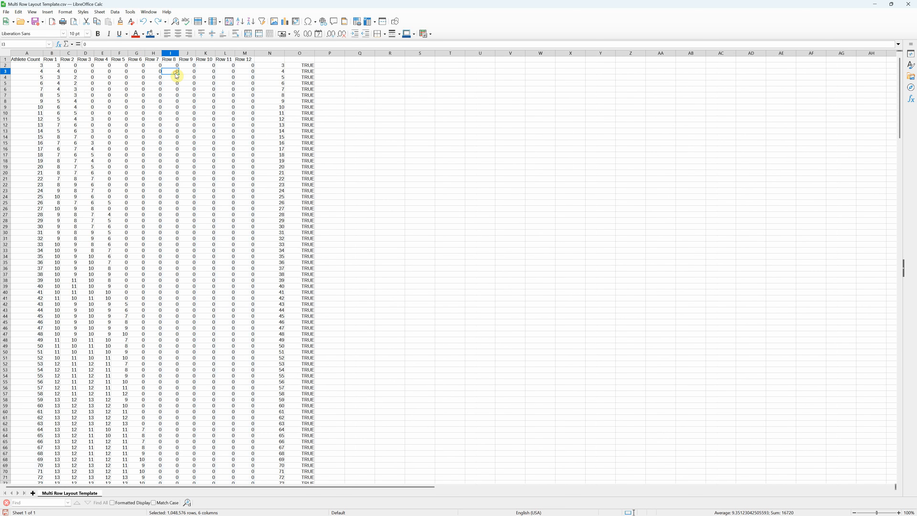
pyautogui.click(156, 66)
pyautogui.click(253, 69)
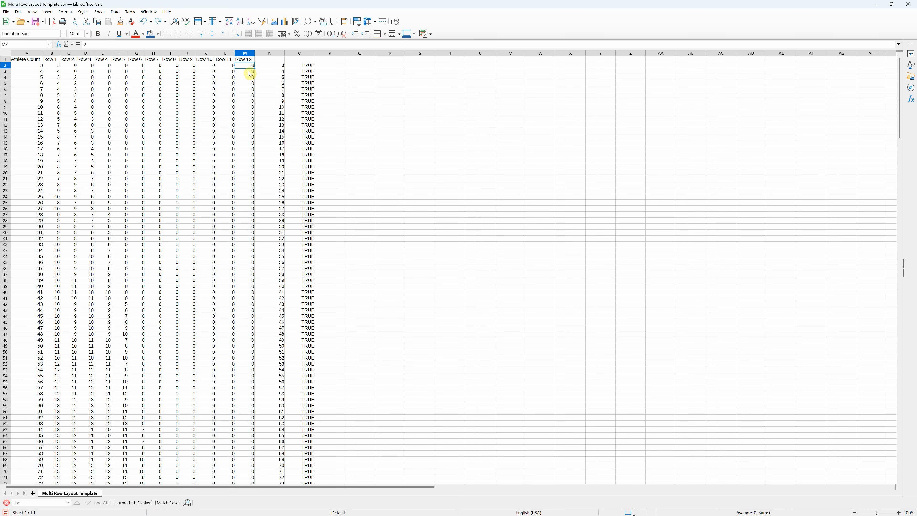
# Step: Start saving the spreadsheet as a new file and delete Single Row Layout Template.csv from the EZ Team Builder - Layout Templates folder
pyautogui.click(7, 12)
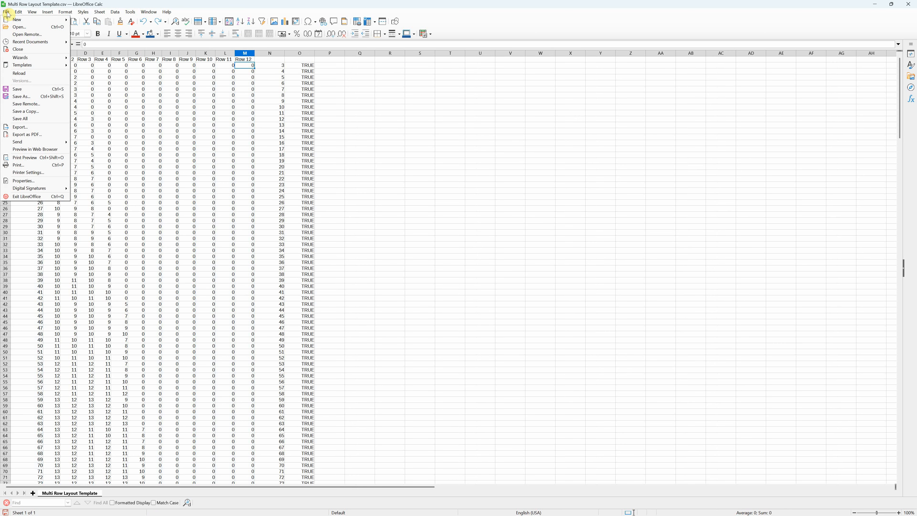
pyautogui.click(28, 96)
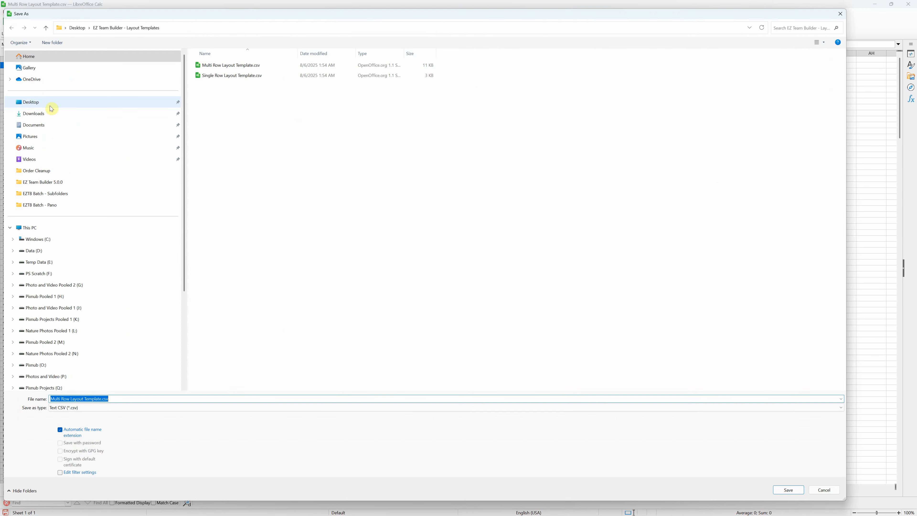
pyautogui.click(215, 75)
pyautogui.doubleClick(216, 75)
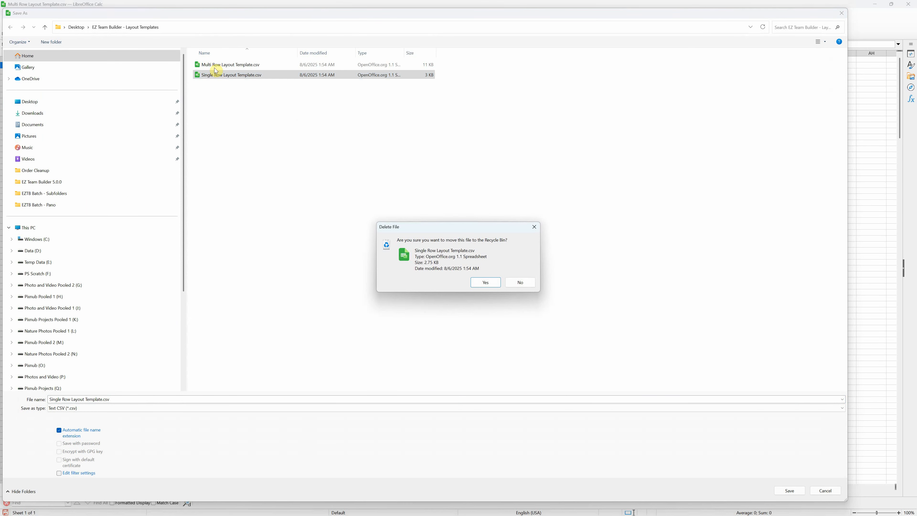
pyautogui.click(478, 282)
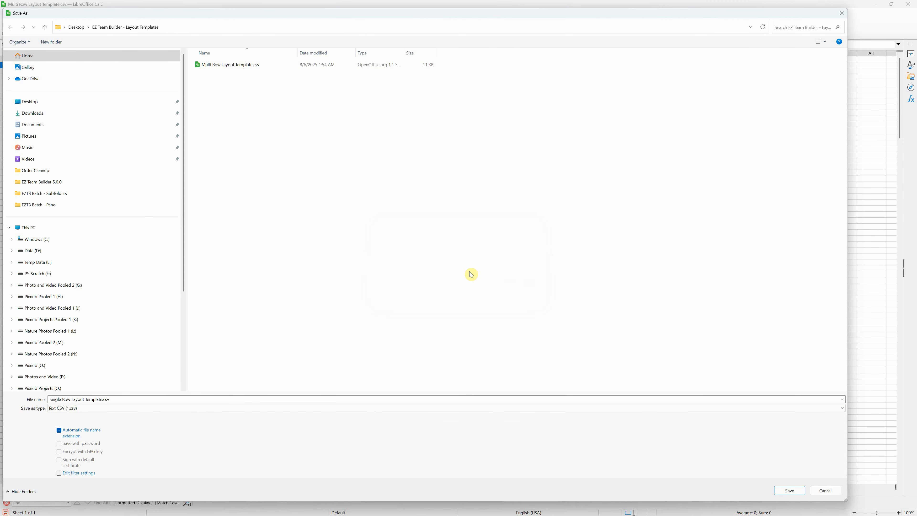
# Step: Try to delete Multi Row Layout Template.csv from within the save dialog
pyautogui.click(243, 65)
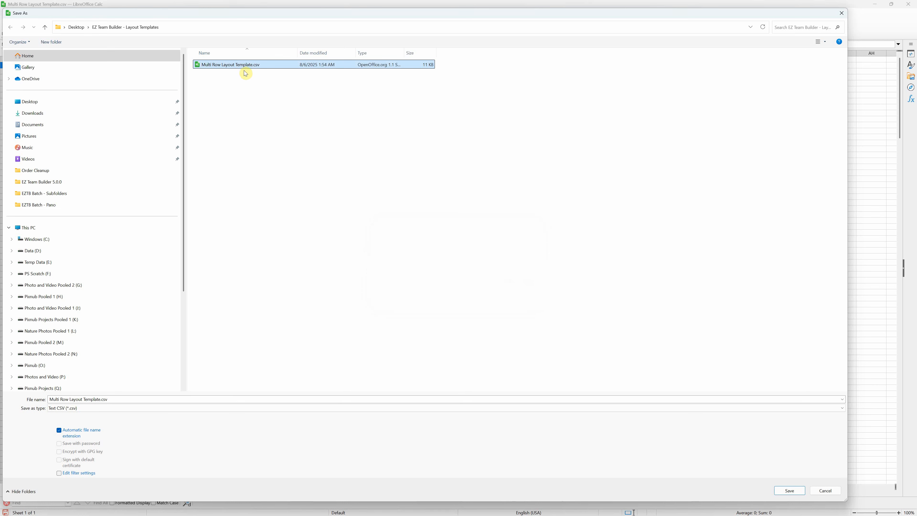
pyautogui.press('Delete')
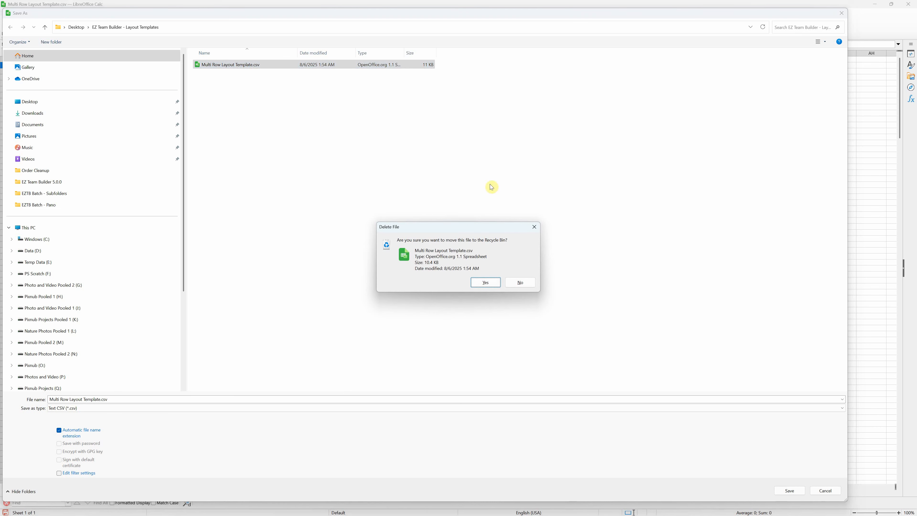
pyautogui.click(491, 282)
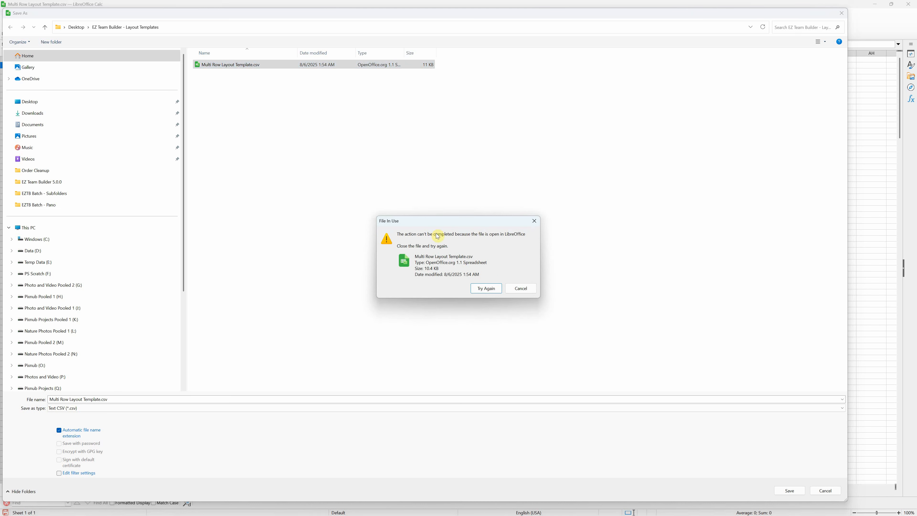
pyautogui.click(517, 289)
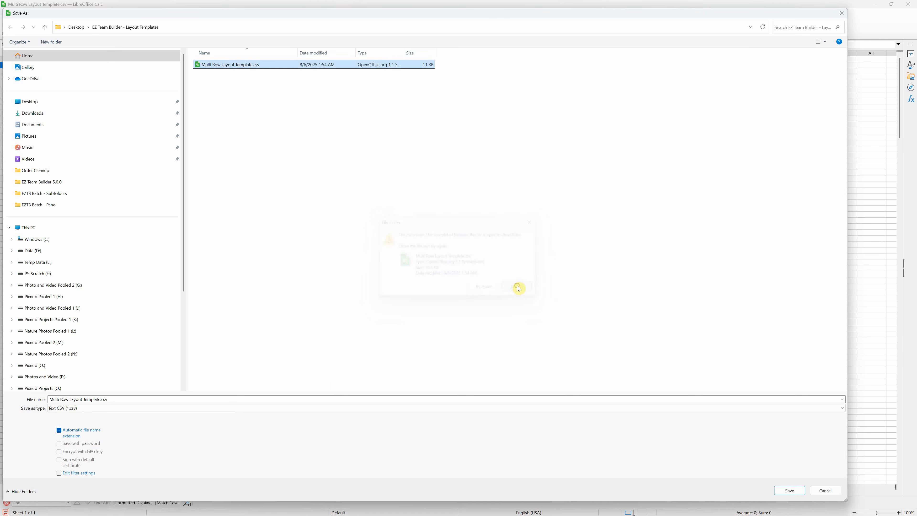
# Step: Save the file as My Layouts.csv with the option to edit filter settings turned on
pyautogui.click(98, 398)
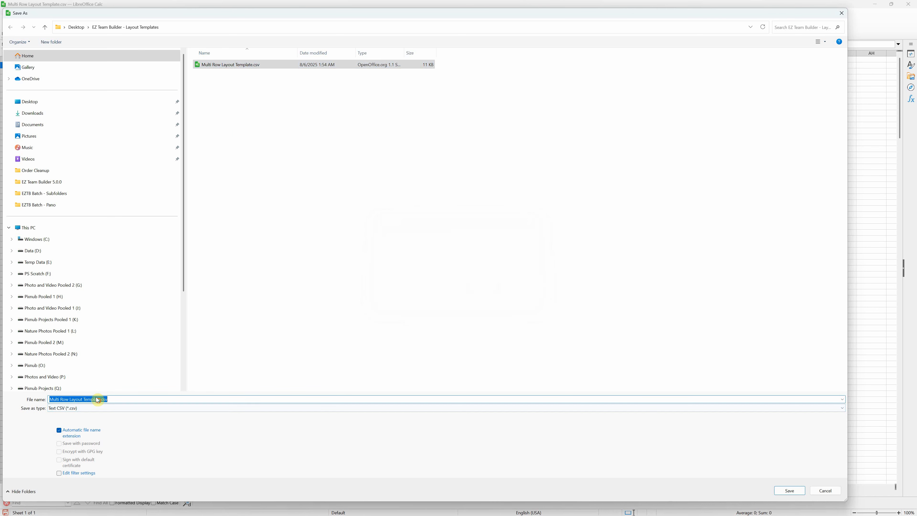
pyautogui.click(98, 399)
pyautogui.moveTo(100, 399); pyautogui.dragTo(3, 399)
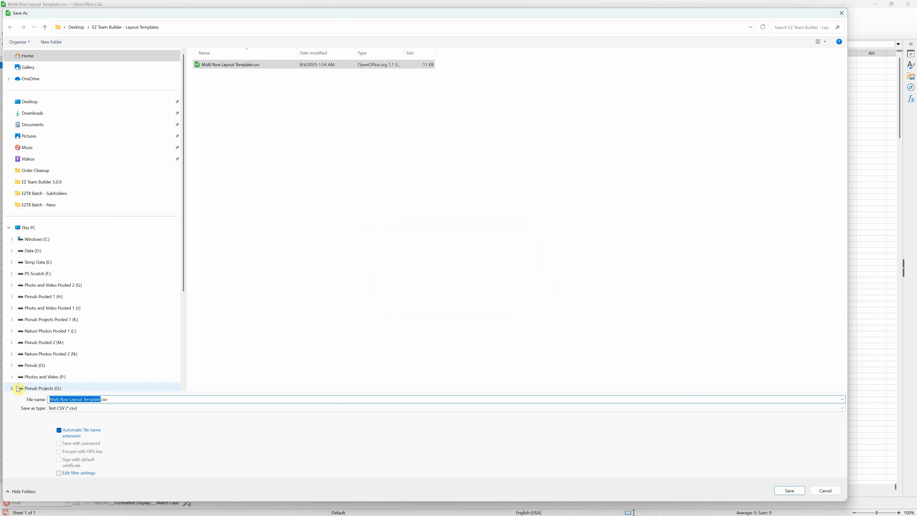
pyautogui.write('My Layouts')
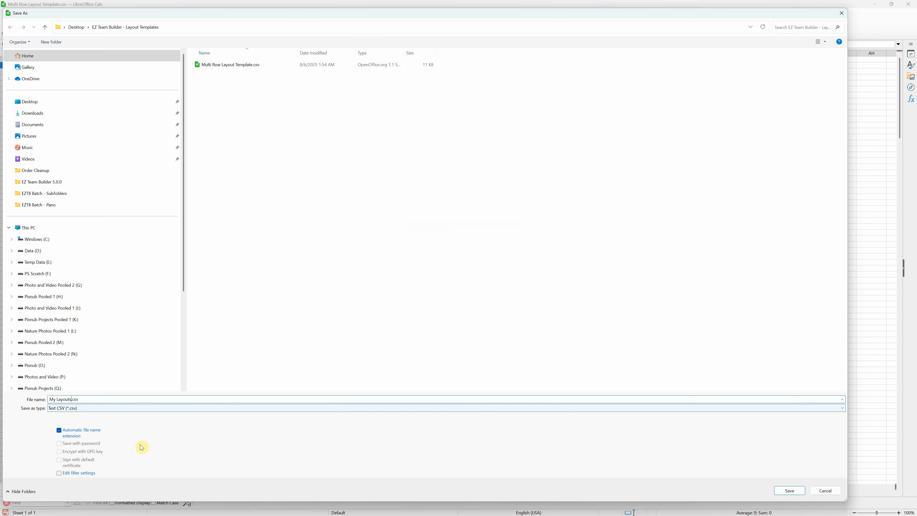
pyautogui.click(59, 473)
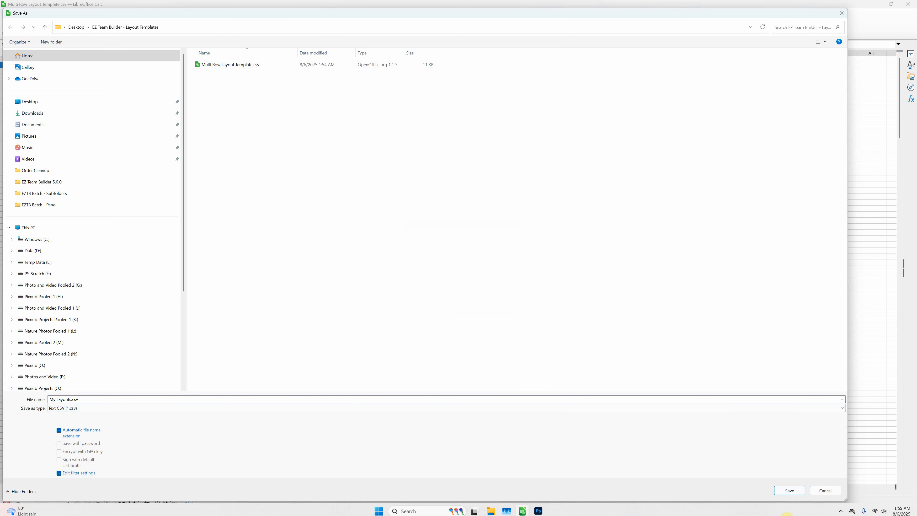
pyautogui.click(783, 490)
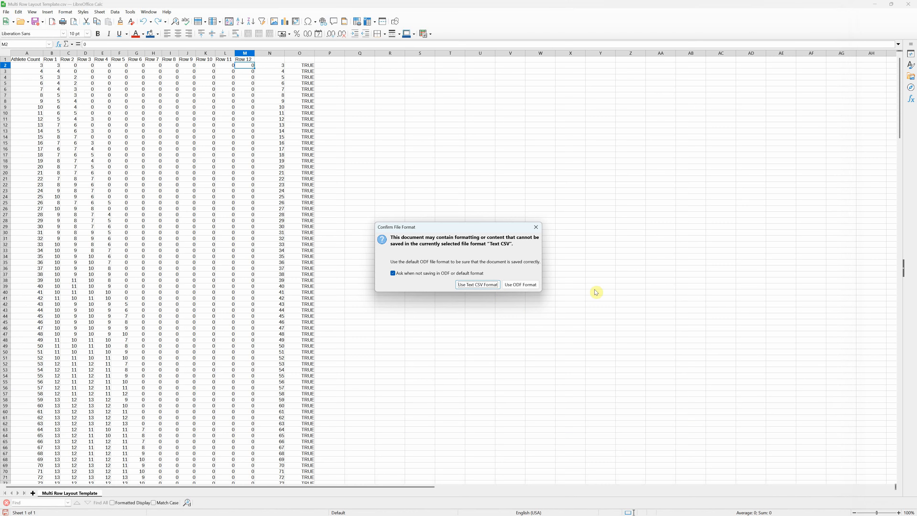
# Step: Keep the Text CSV format, export with the Unicode (UTF-8) character set, and close the spreadsheet
pyautogui.click(495, 286)
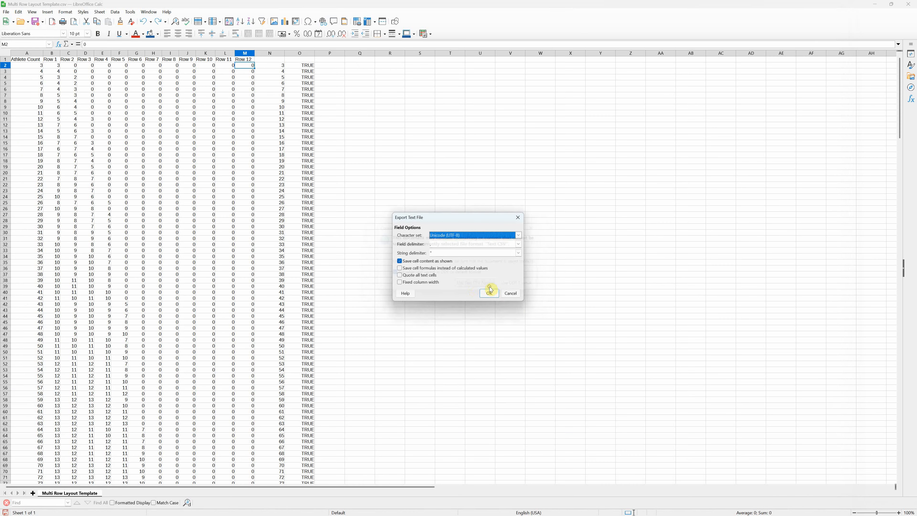
pyautogui.click(469, 239)
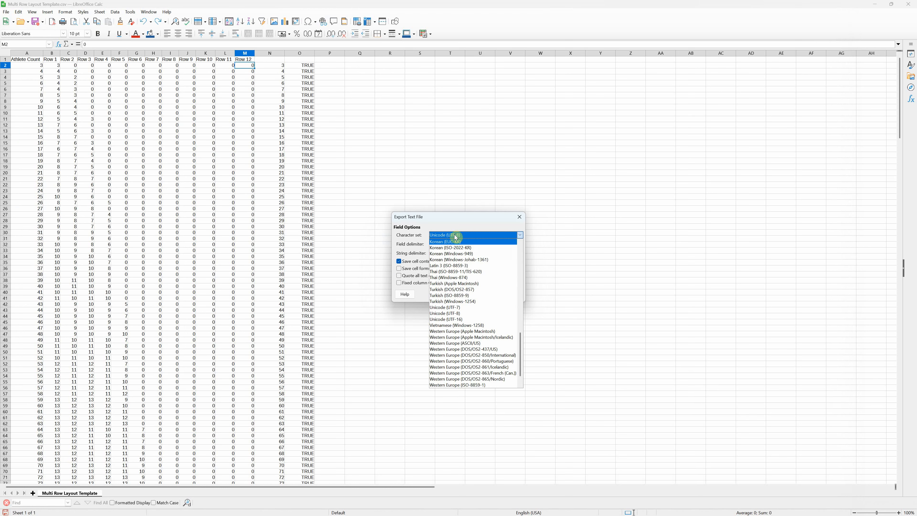
pyautogui.click(458, 235)
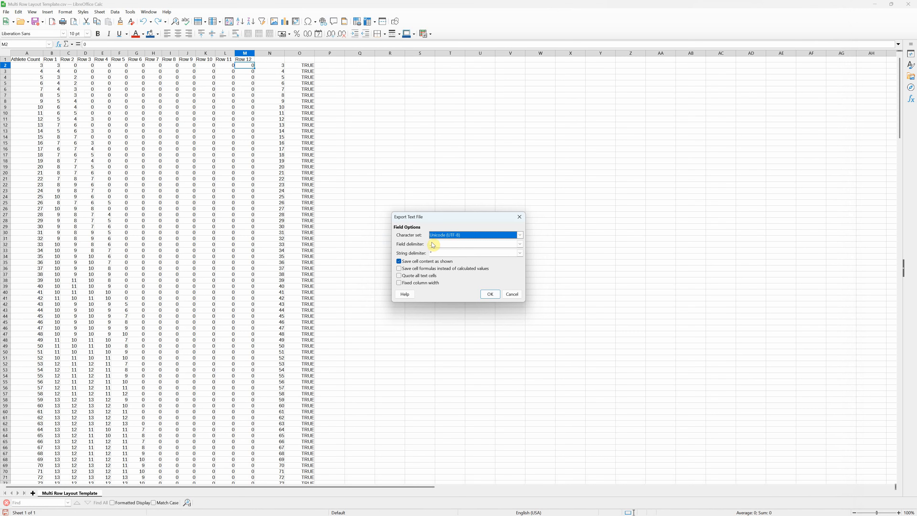
pyautogui.click(490, 294)
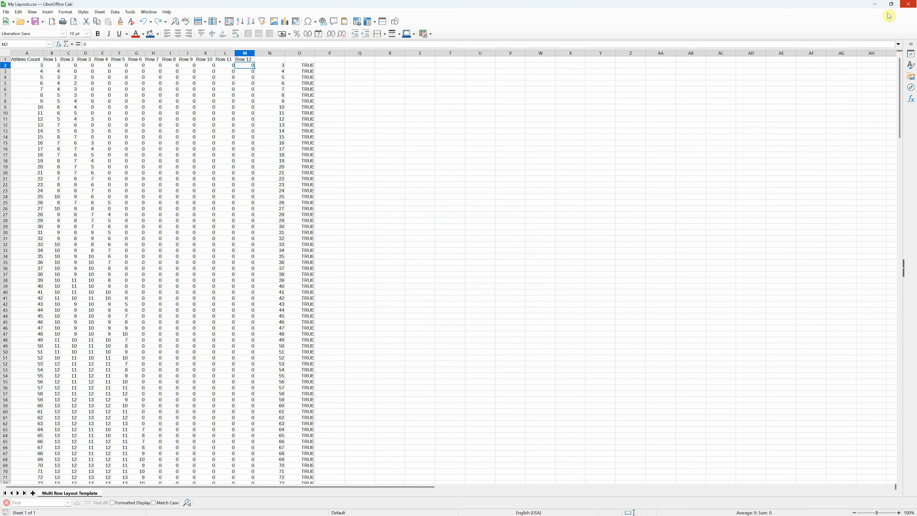
pyautogui.click(908, 4)
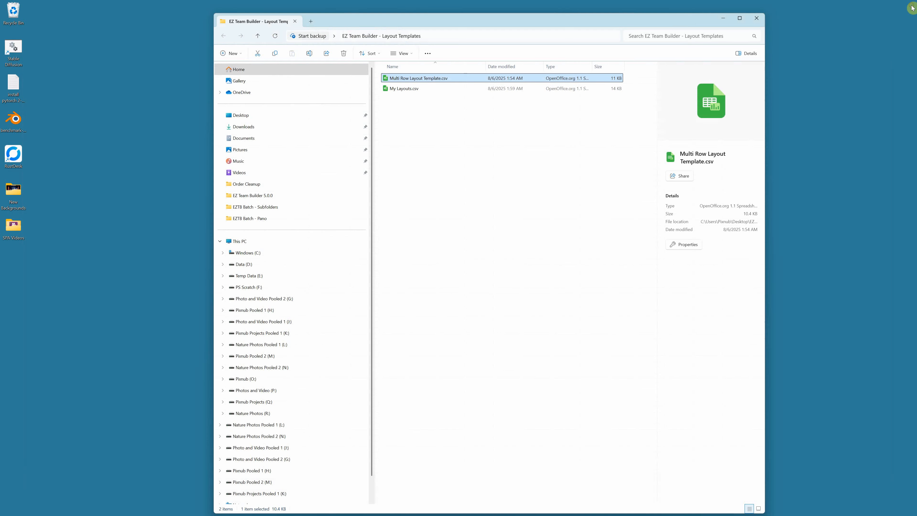
# Step: Permanently delete Multi Row Layout Template.csv from the layout templates folder, keeping only My Layouts.csv
pyautogui.moveTo(386, 21); pyautogui.dragTo(443, 50)
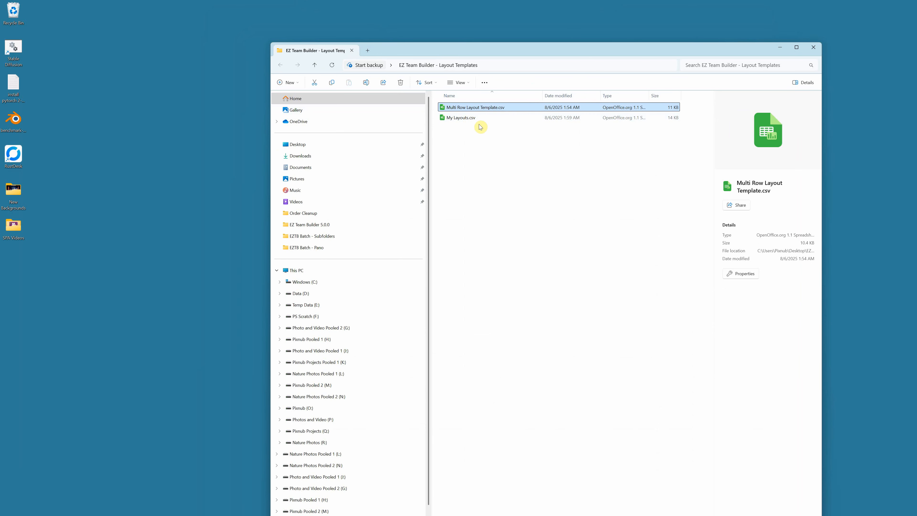
pyautogui.click(472, 118)
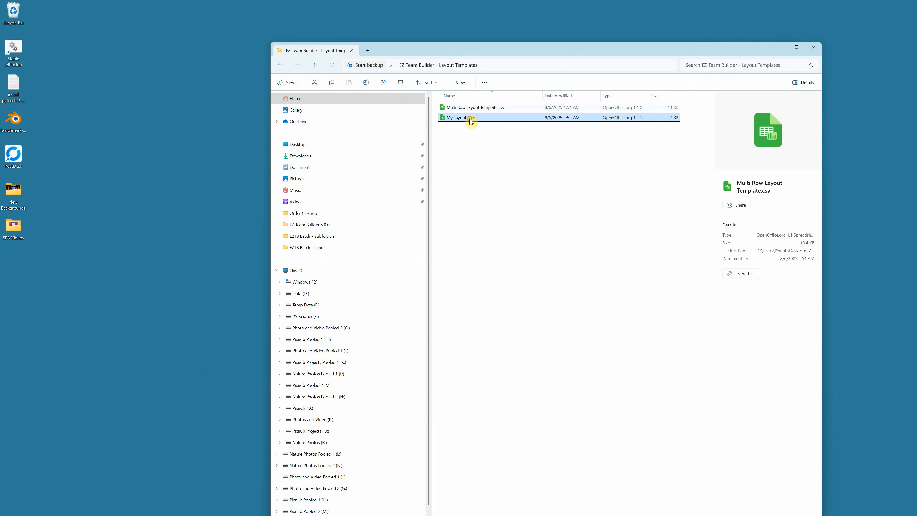
pyautogui.click(482, 109)
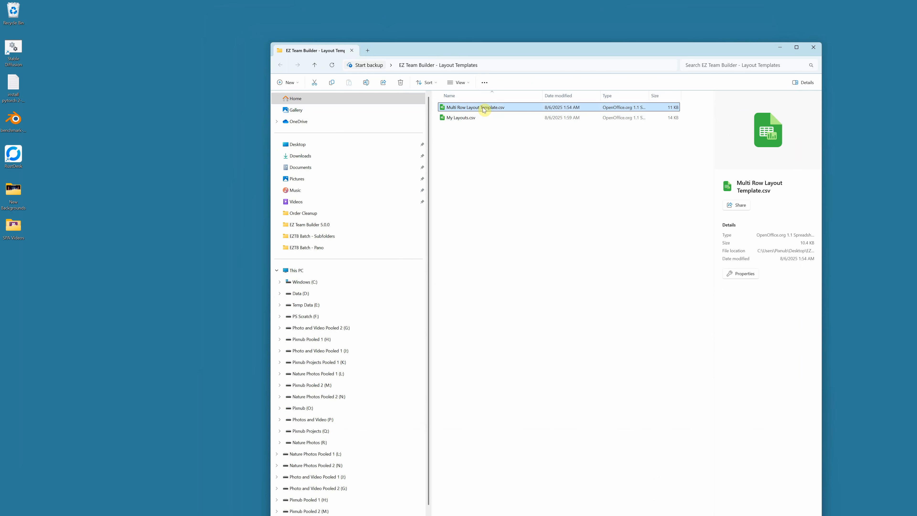
pyautogui.hotkey('shift', 'Delete')
pyautogui.click(485, 281)
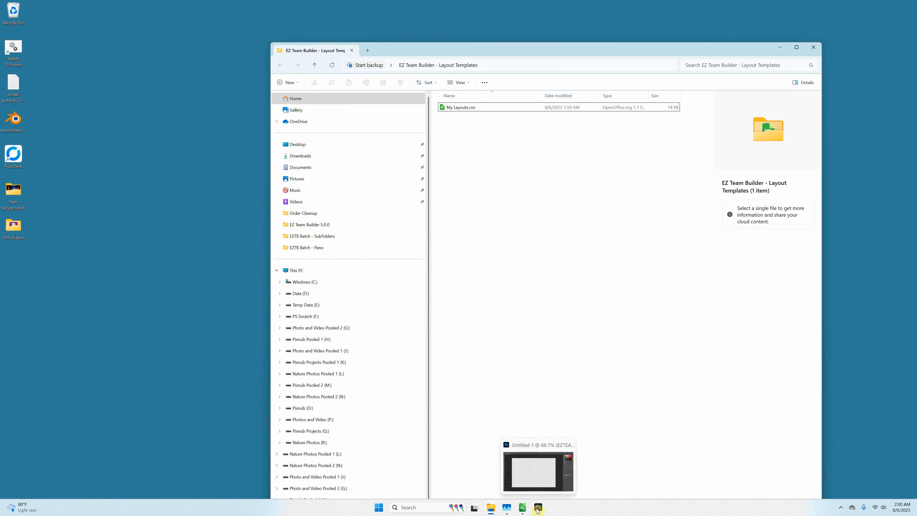
# Step: Switch to Photoshop and import the row layouts from the EZ Team Builder - Layout Templates folder on the Desktop
pyautogui.click(537, 508)
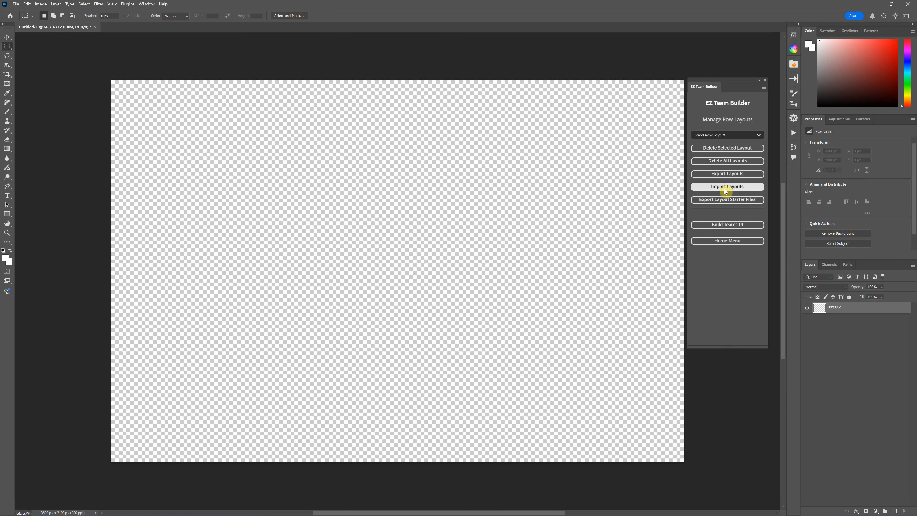
pyautogui.click(736, 188)
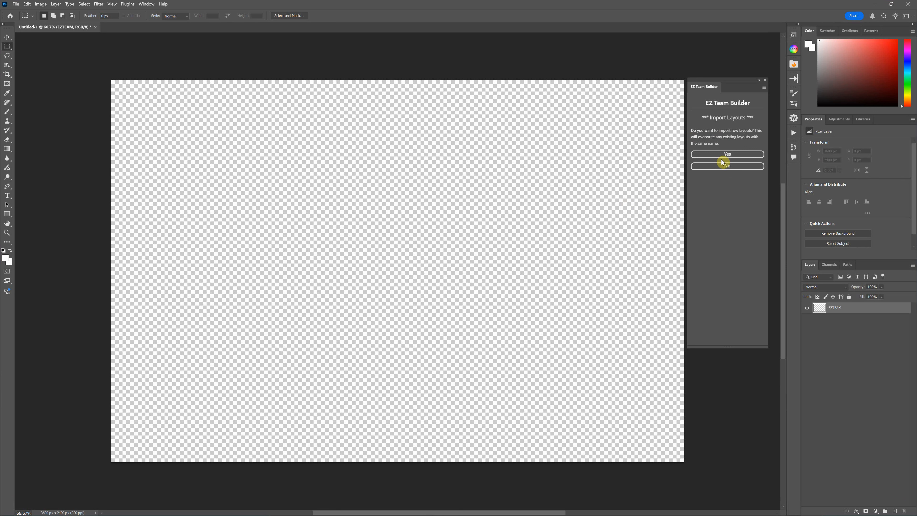
pyautogui.click(739, 156)
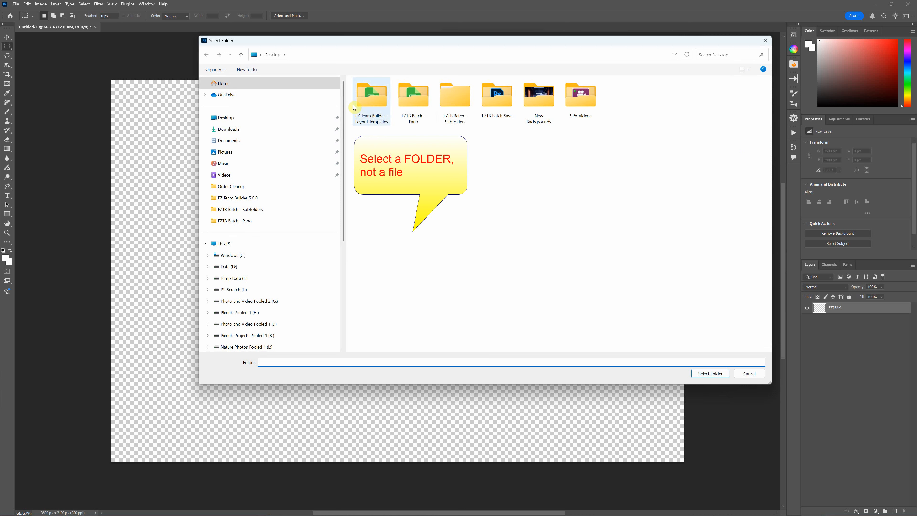
pyautogui.click(364, 105)
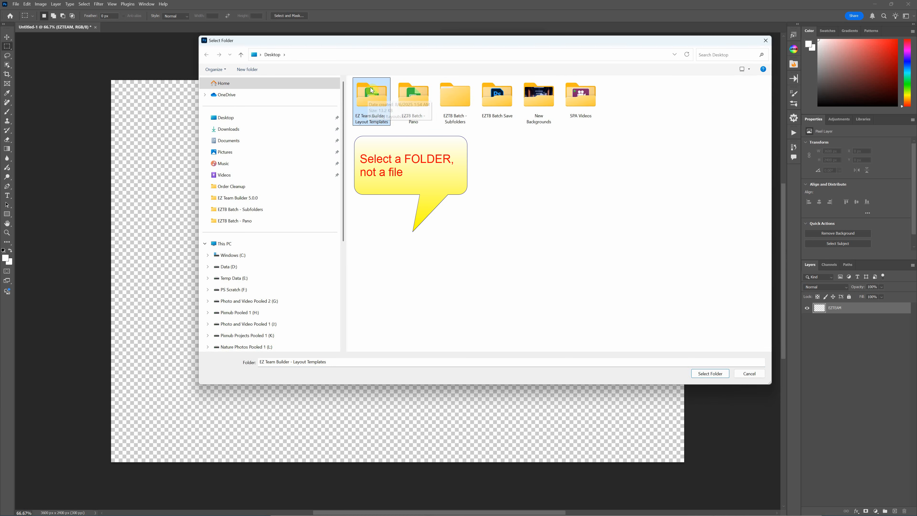
pyautogui.click(708, 372)
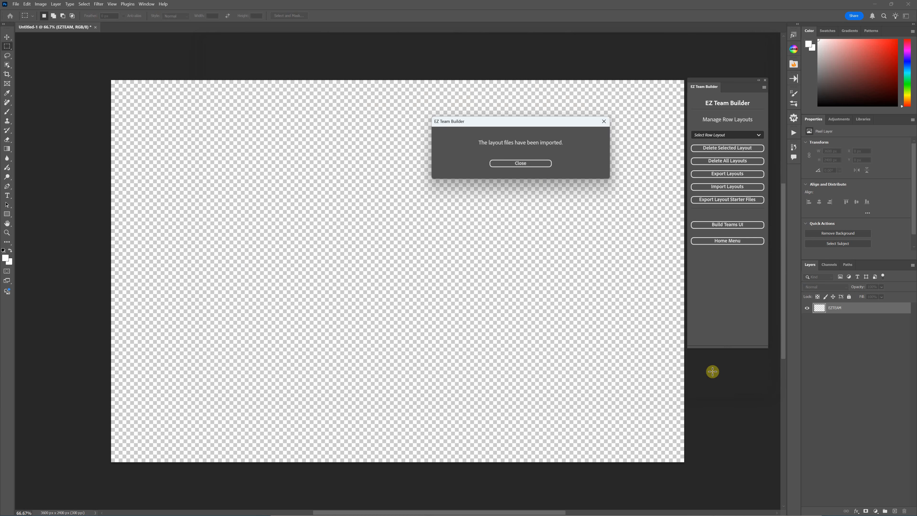
pyautogui.click(520, 166)
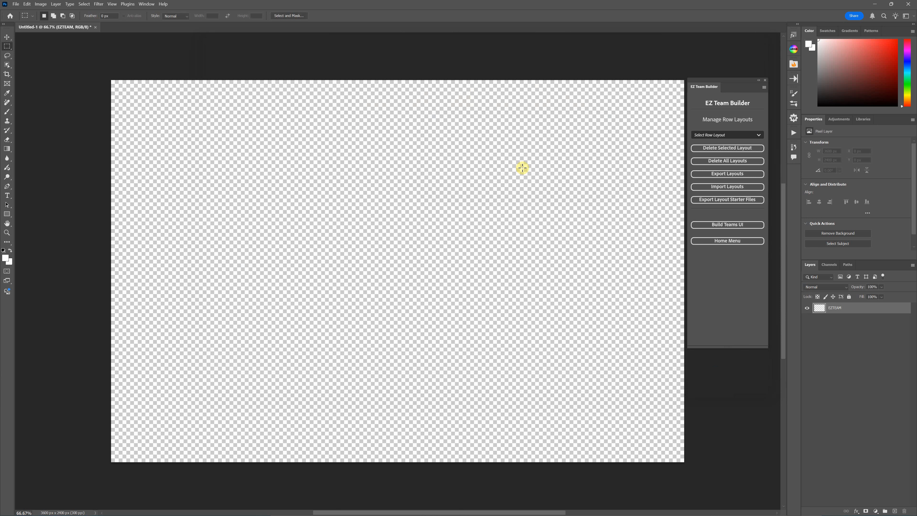
# Step: Select My Layouts among the row layouts and delete it
pyautogui.click(759, 134)
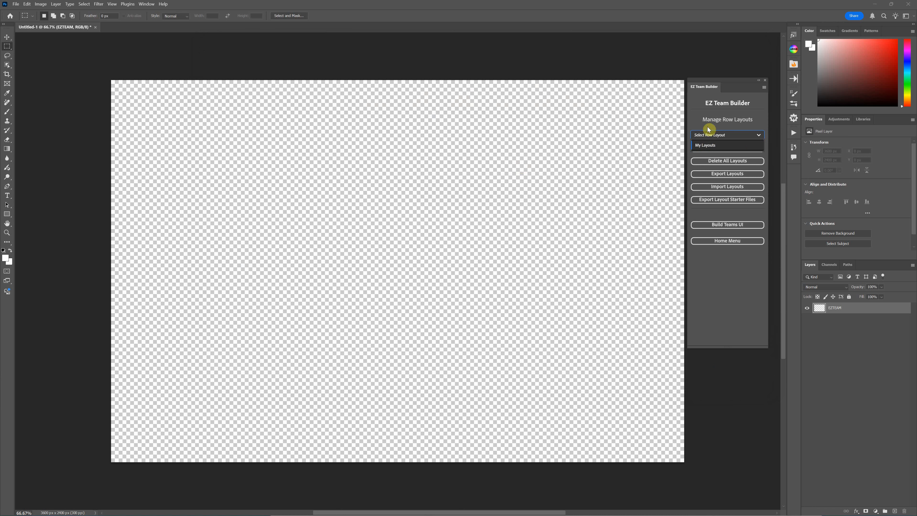
pyautogui.click(695, 119)
pyautogui.click(711, 135)
pyautogui.click(706, 146)
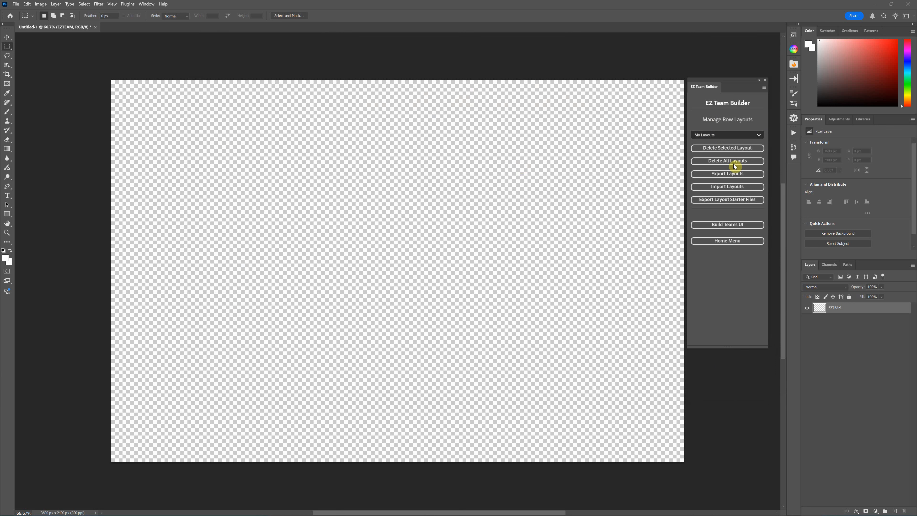
pyautogui.click(731, 147)
pyautogui.click(713, 146)
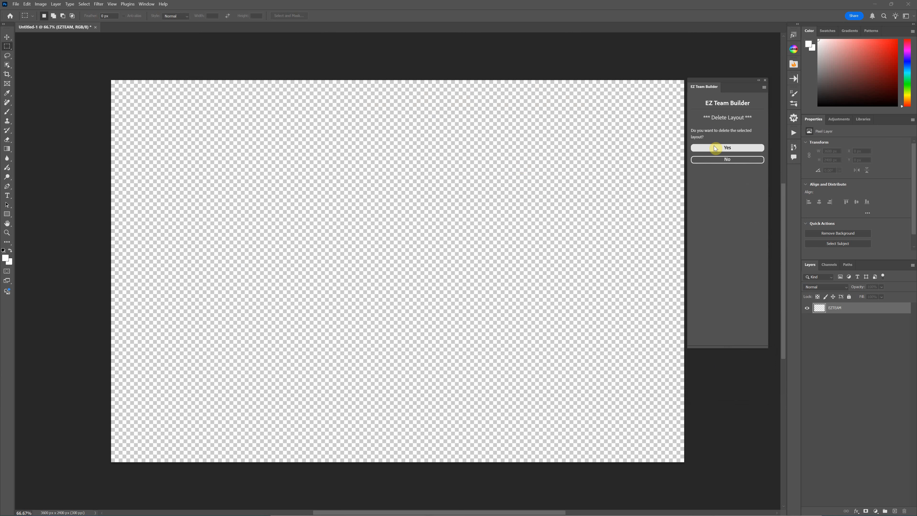
pyautogui.click(540, 167)
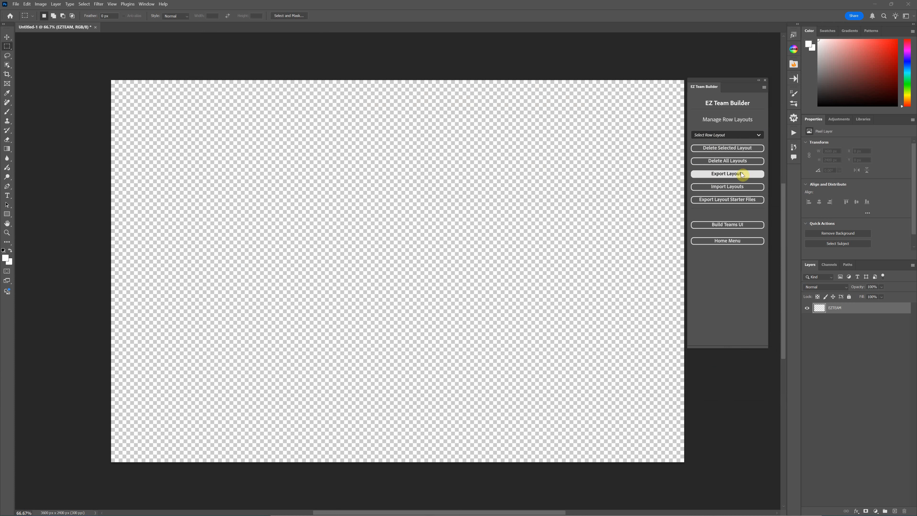
# Step: Import the row layouts again from the EZ Team Builder - Layout Templates folder
pyautogui.click(738, 187)
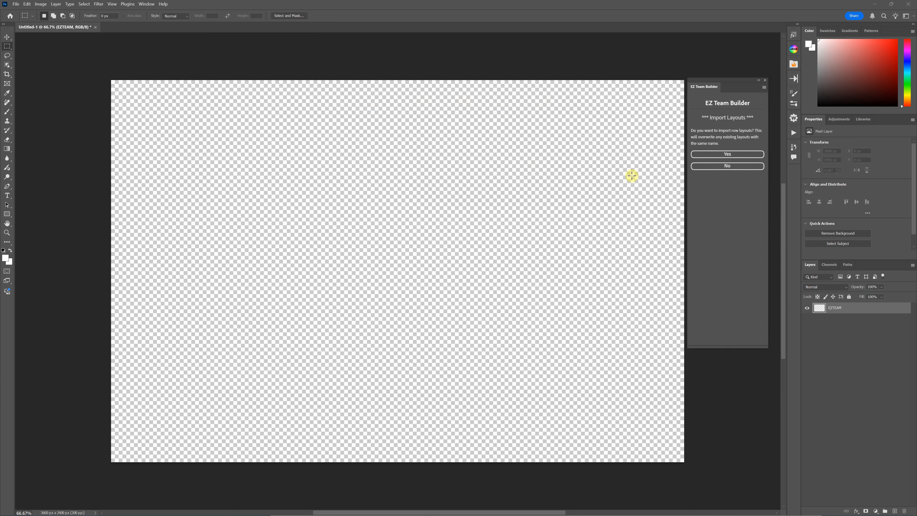
pyautogui.click(715, 154)
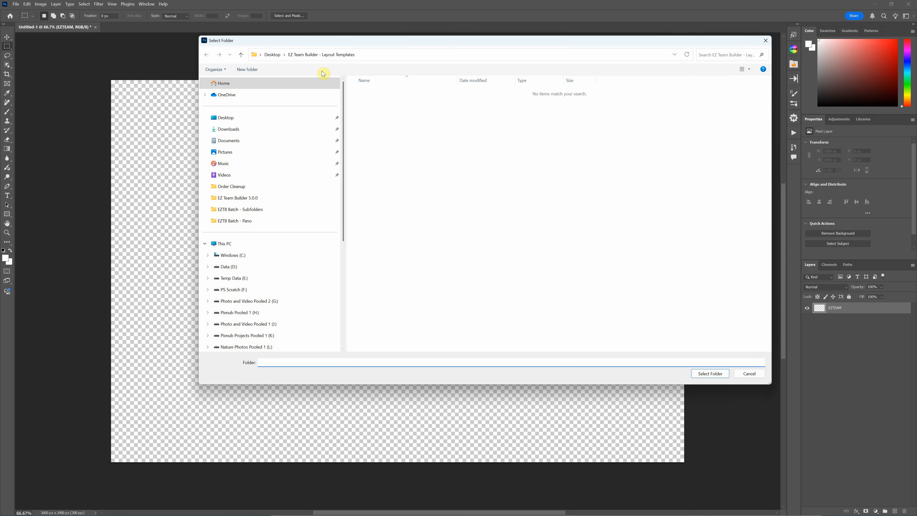
pyautogui.click(304, 56)
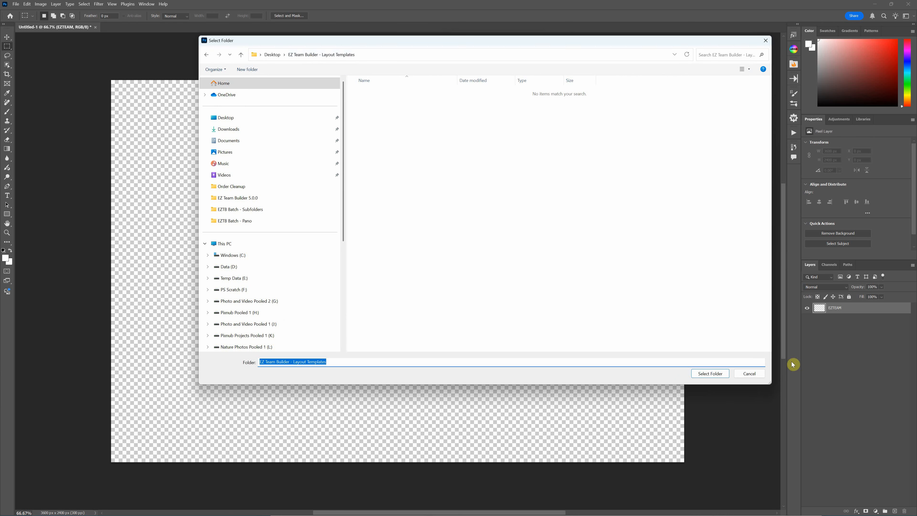
pyautogui.click(724, 373)
pyautogui.click(519, 165)
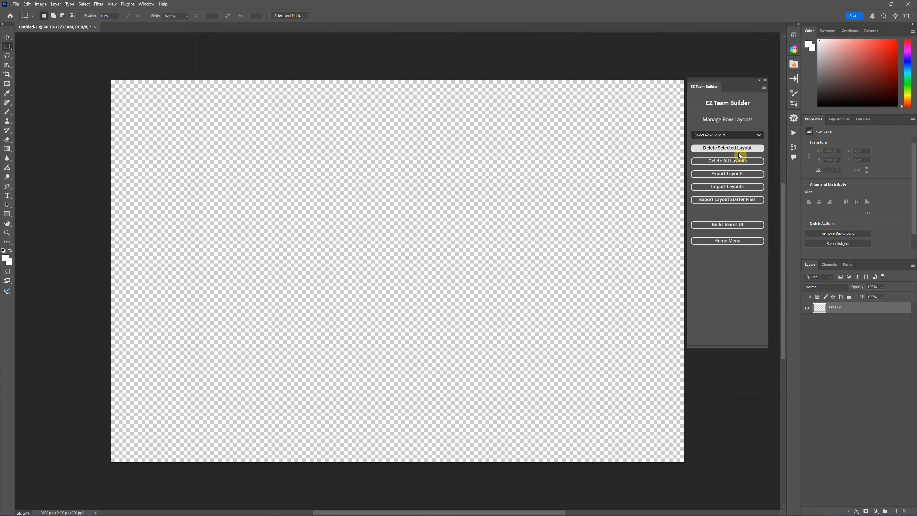
# Step: Check the available row layouts for the imported My Layouts entry
pyautogui.click(750, 135)
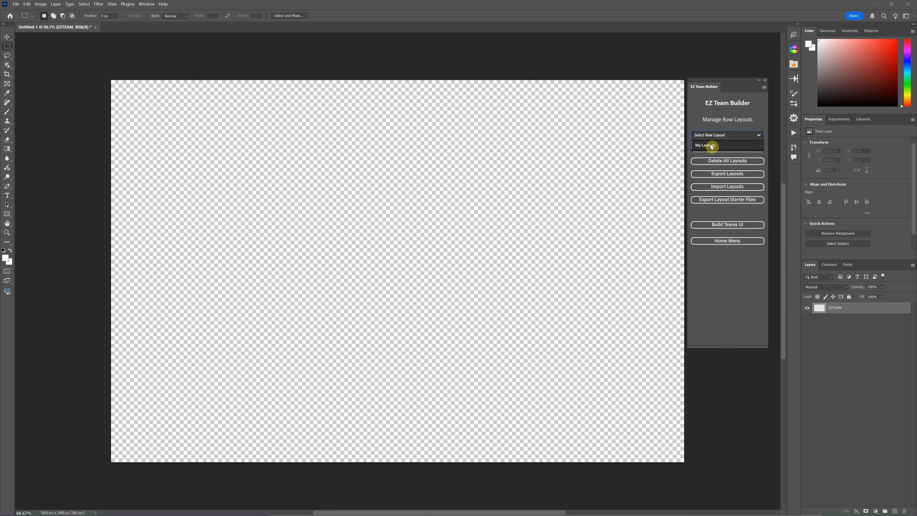
pyautogui.click(703, 123)
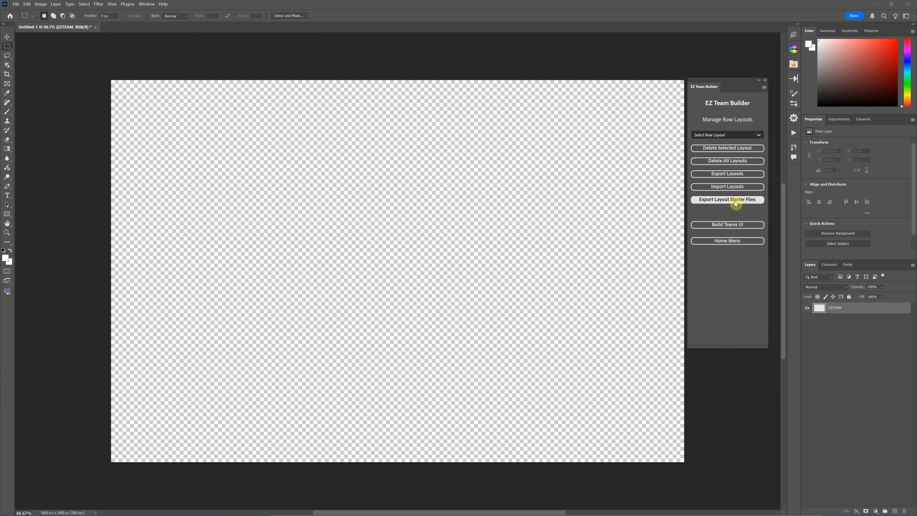
pyautogui.click(743, 134)
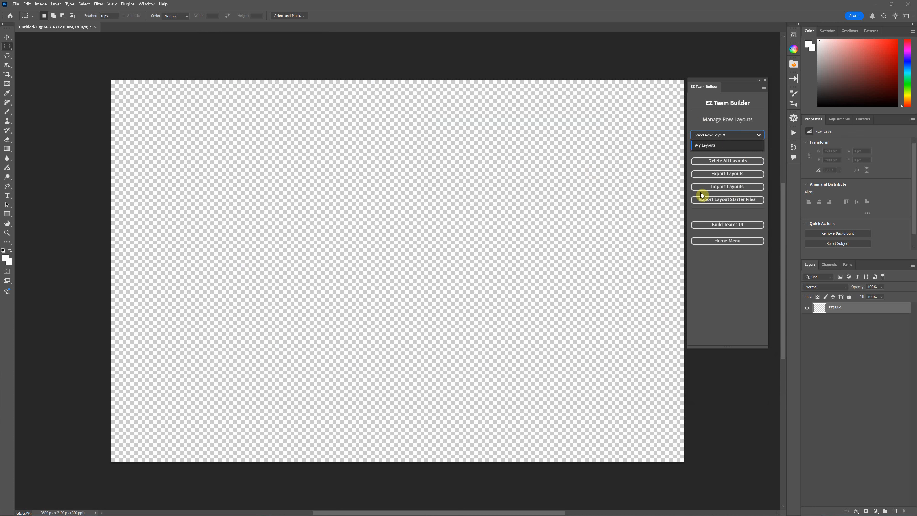
pyautogui.click(705, 145)
pyautogui.click(693, 119)
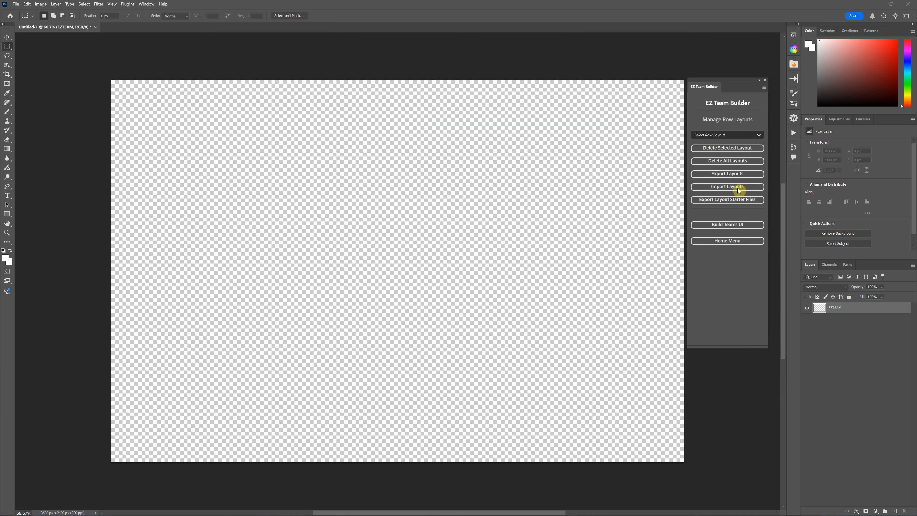
# Step: Open the team-building settings, choose My Layouts as the row layout, and start a team build
pyautogui.click(742, 224)
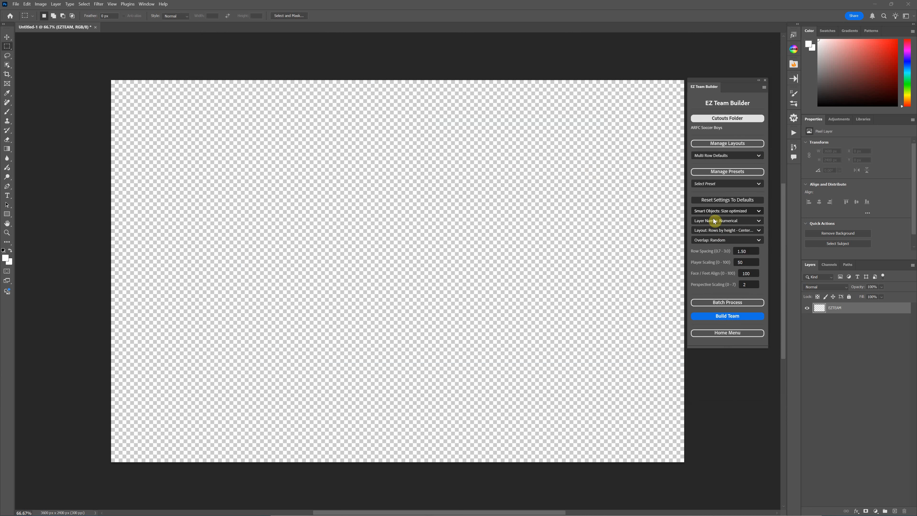
pyautogui.click(728, 155)
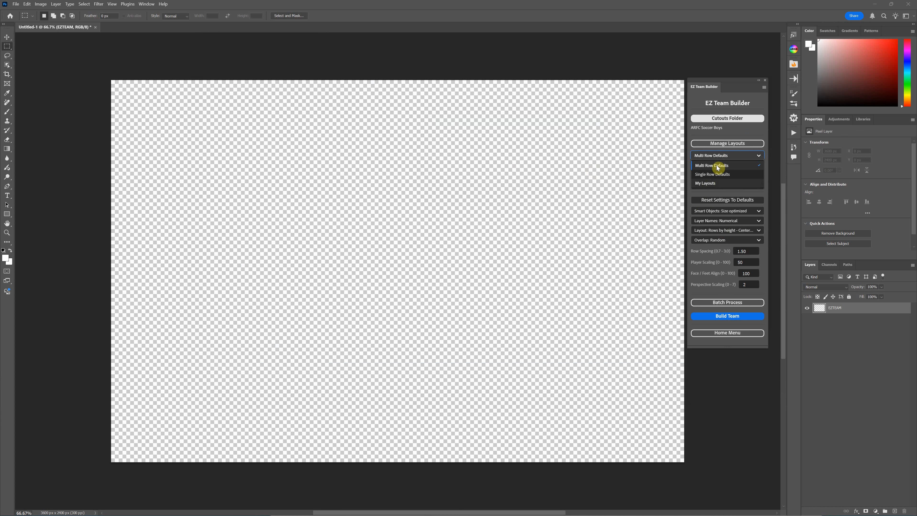
pyautogui.click(713, 183)
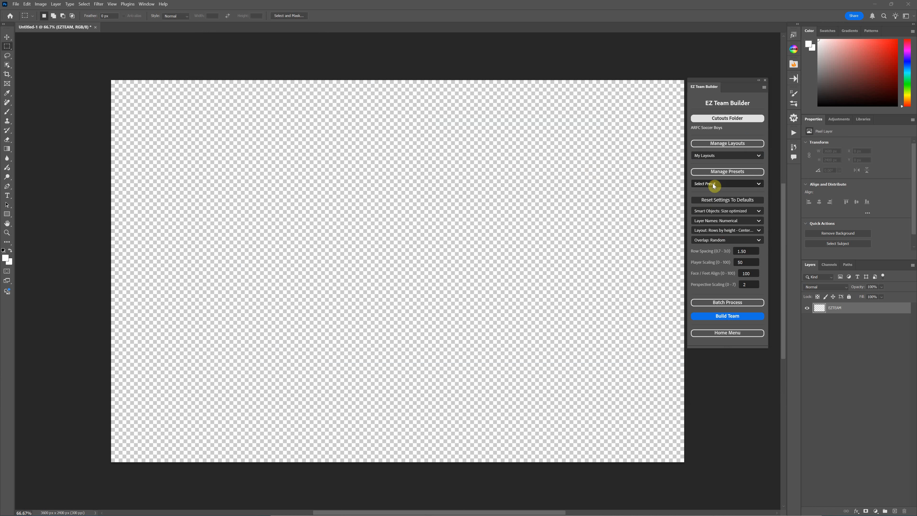
pyautogui.click(728, 316)
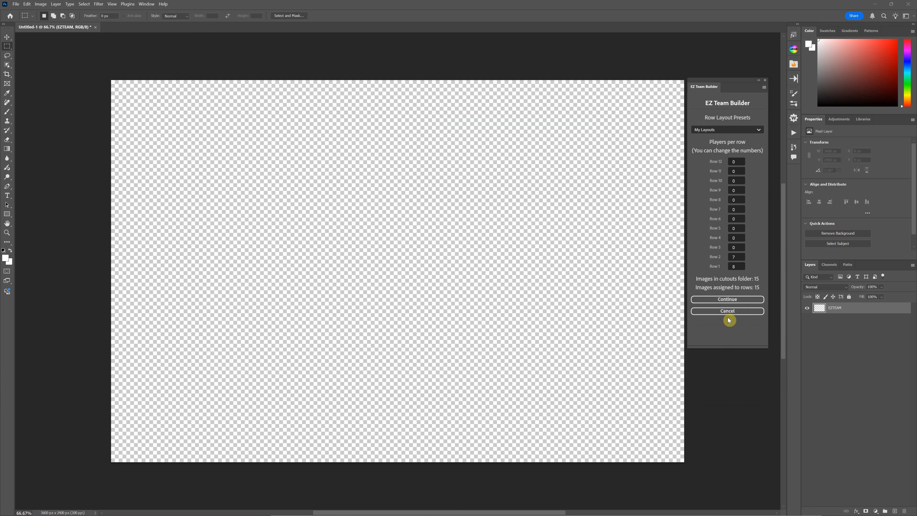
# Step: Try the Single Row Defaults preset for the players per row
pyautogui.doubleClick(739, 259)
pyautogui.click(759, 126)
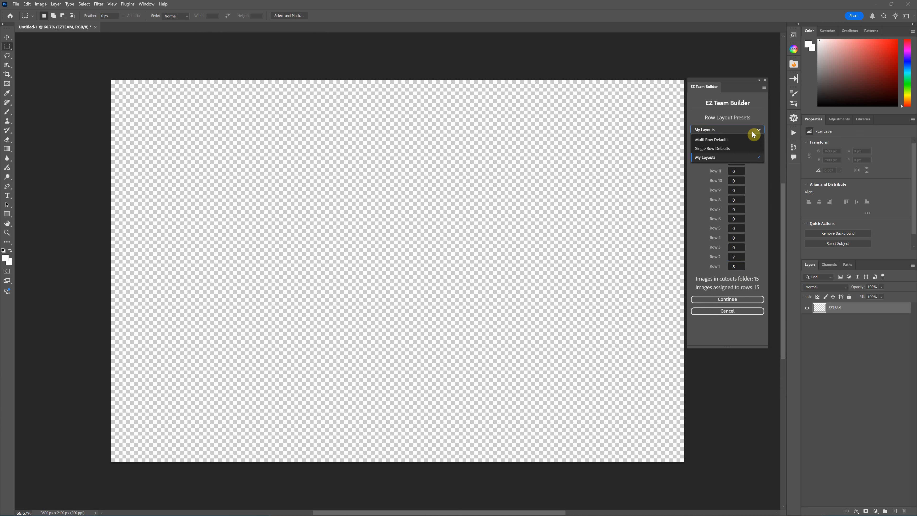
pyautogui.click(726, 148)
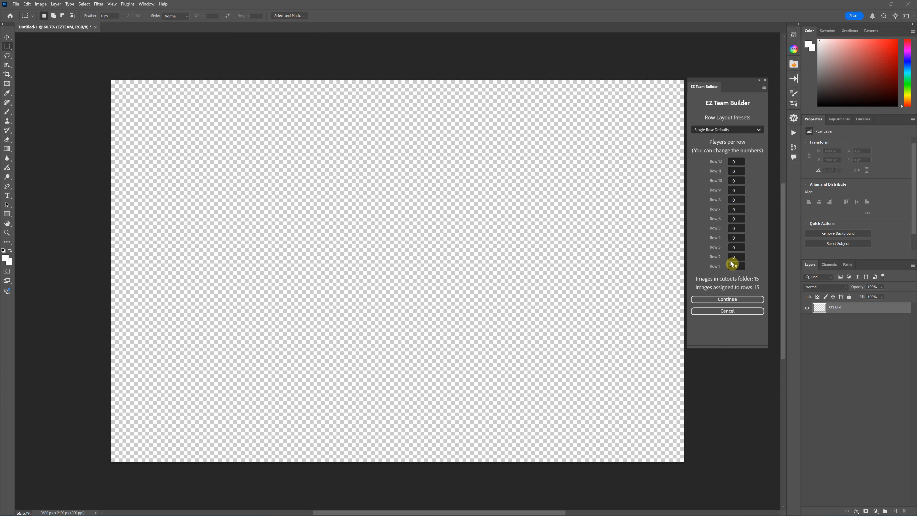
# Step: Set the row layout preset back to My Layouts and complete the team build
pyautogui.click(738, 130)
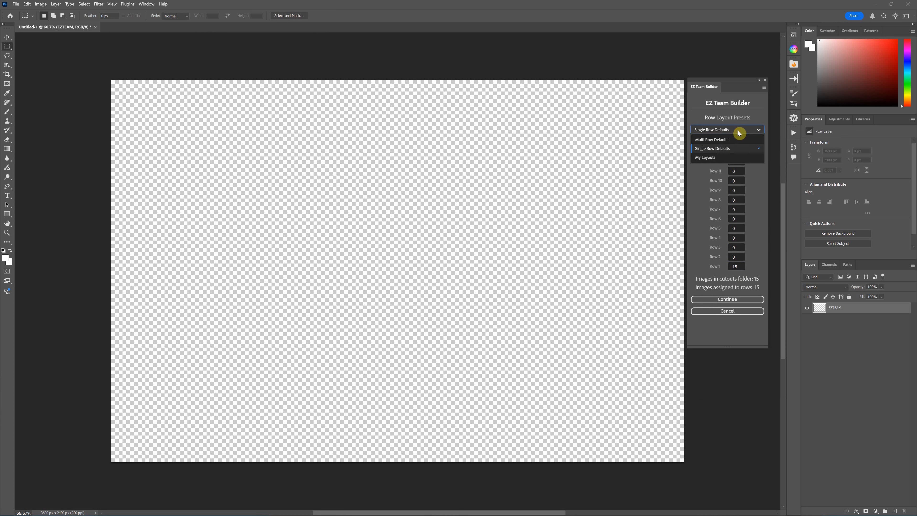
pyautogui.click(711, 161)
pyautogui.click(719, 303)
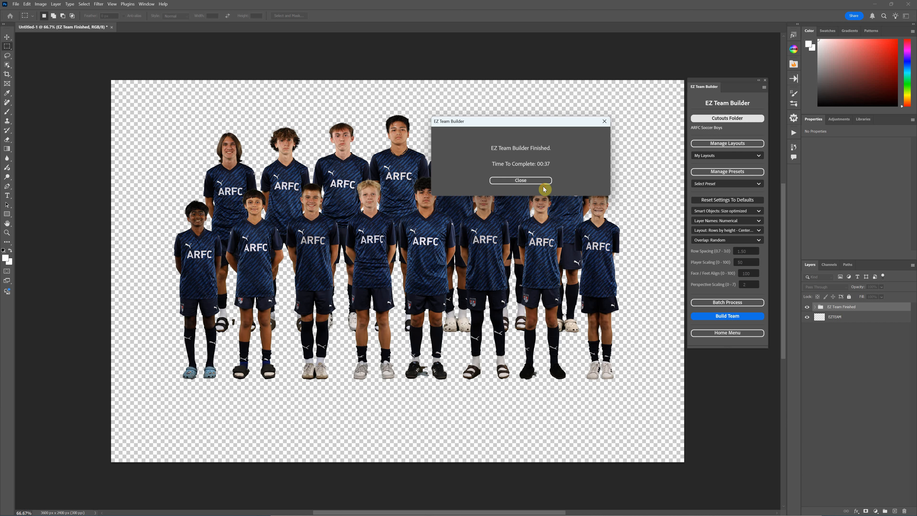
pyautogui.click(542, 181)
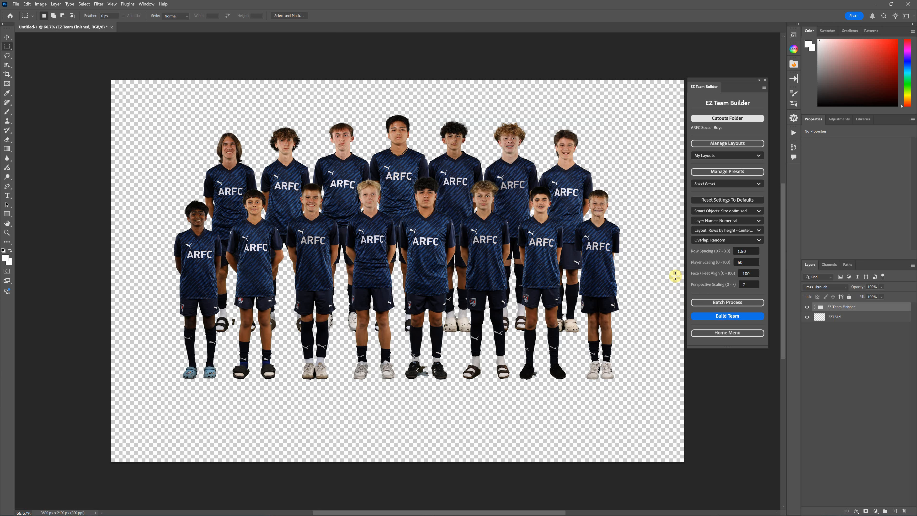
# Step: Keep My Layouts as the row layout, open batch processing, and try to start the batch without choosing a source folder
pyautogui.click(740, 156)
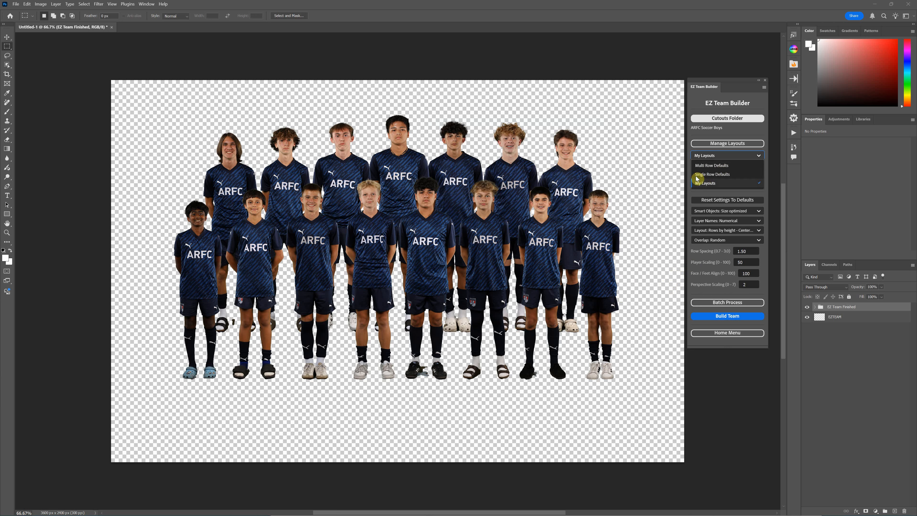
pyautogui.click(710, 183)
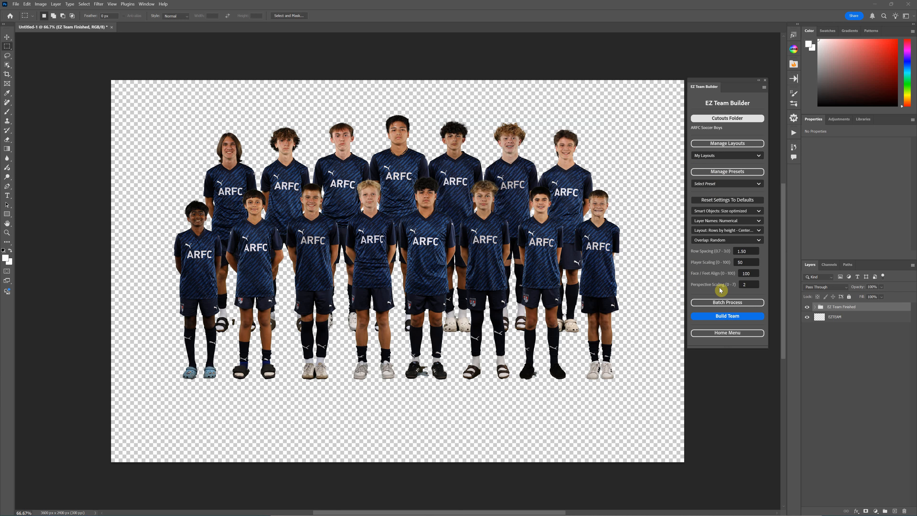
pyautogui.click(720, 303)
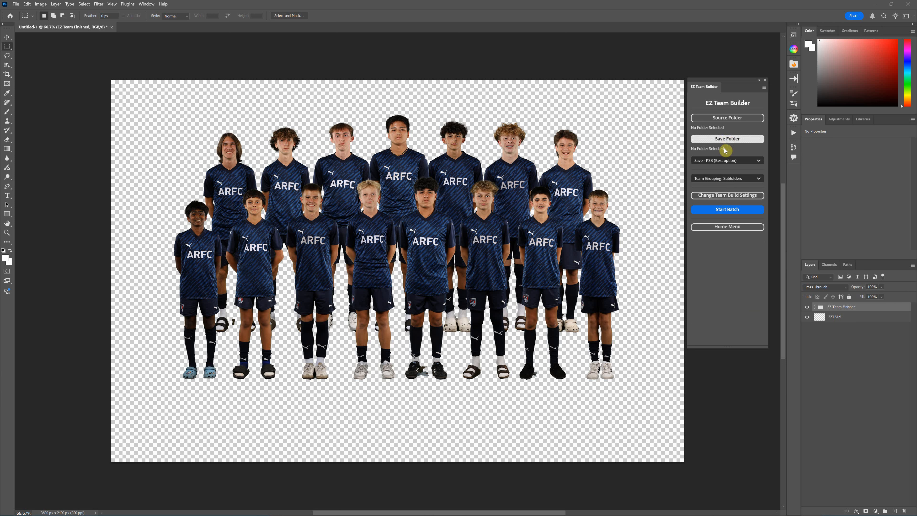
pyautogui.click(730, 213)
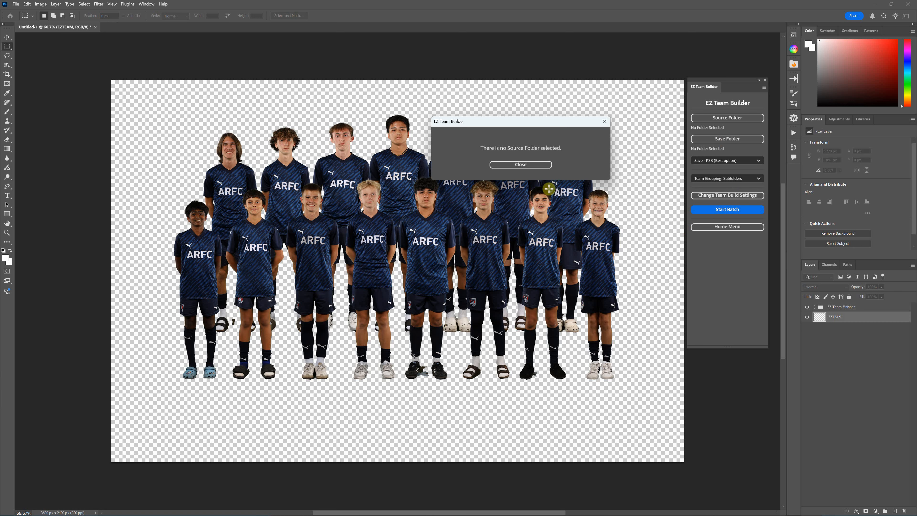
pyautogui.click(530, 167)
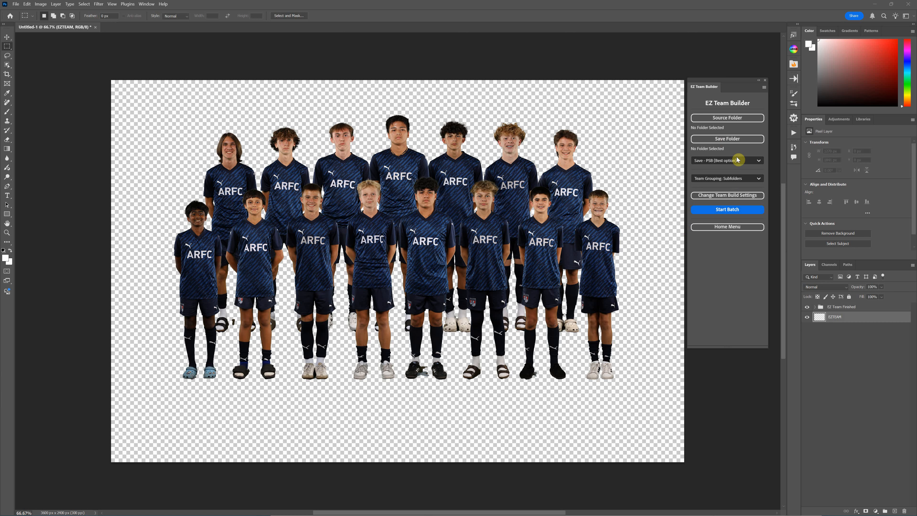